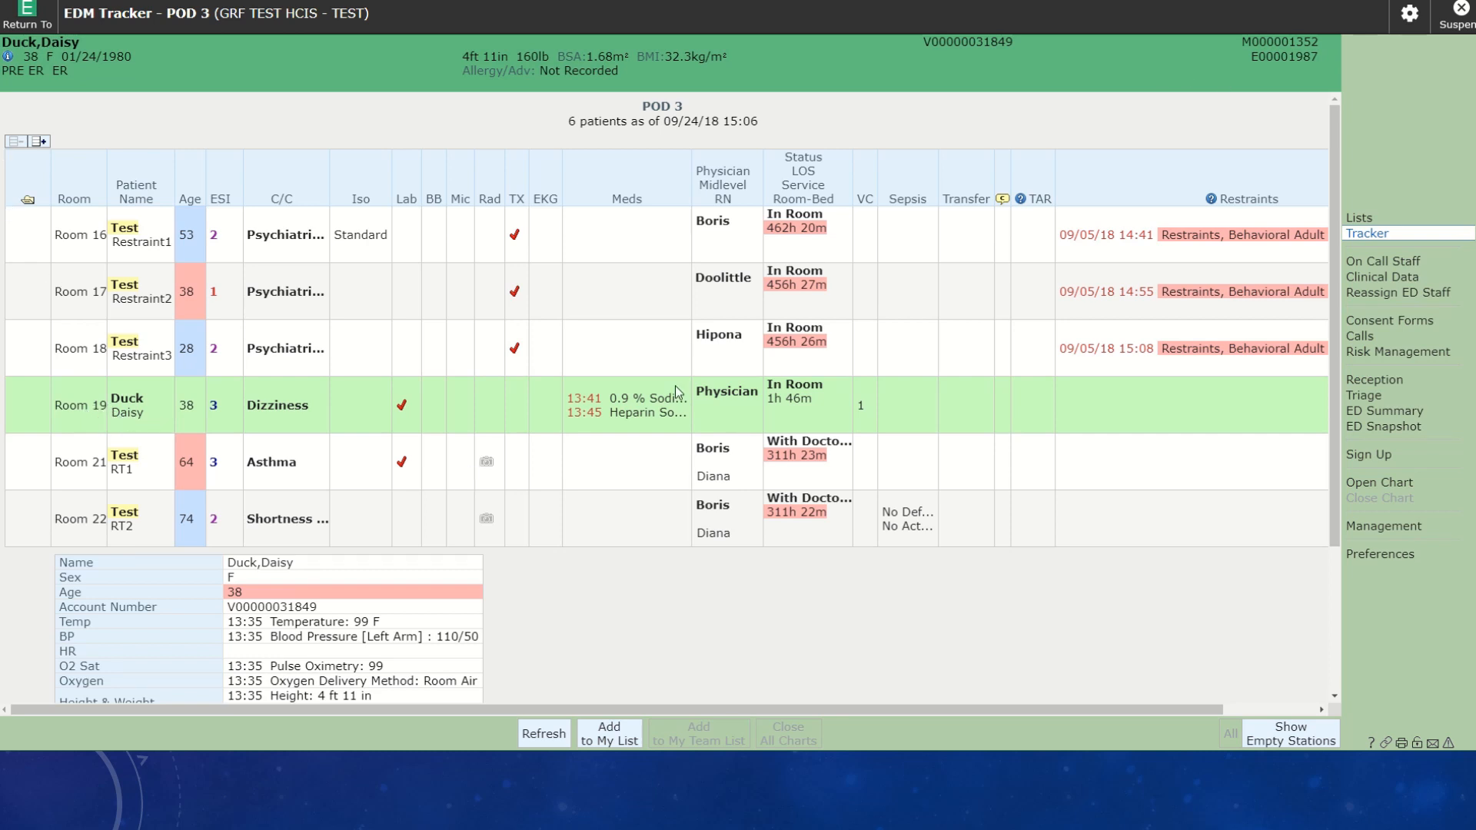
Review the Room 19 patient's scheduled medications, then open the patient's MAR and enter the user authentication PIN.
click(630, 412)
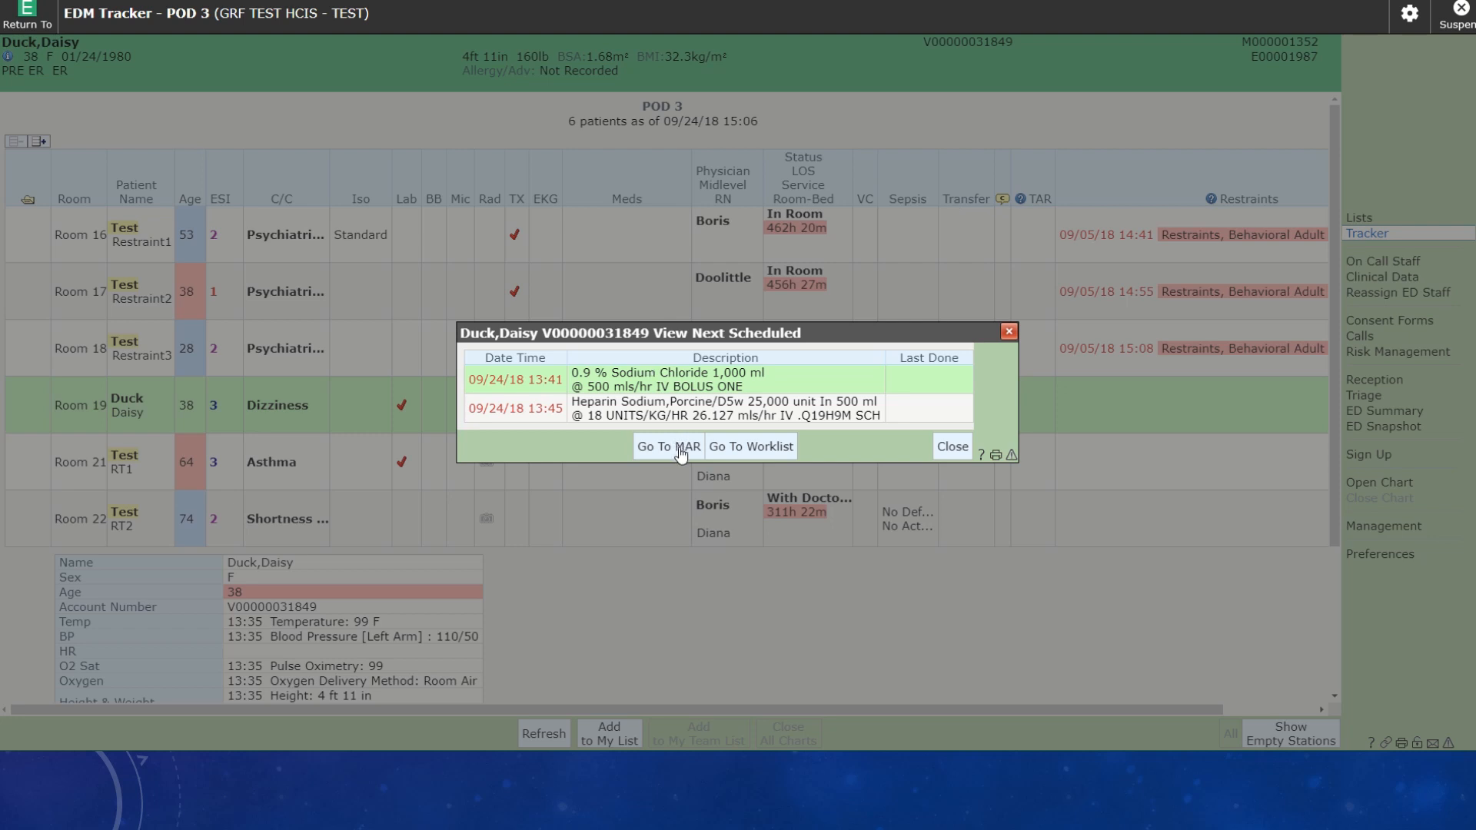
click(946, 452)
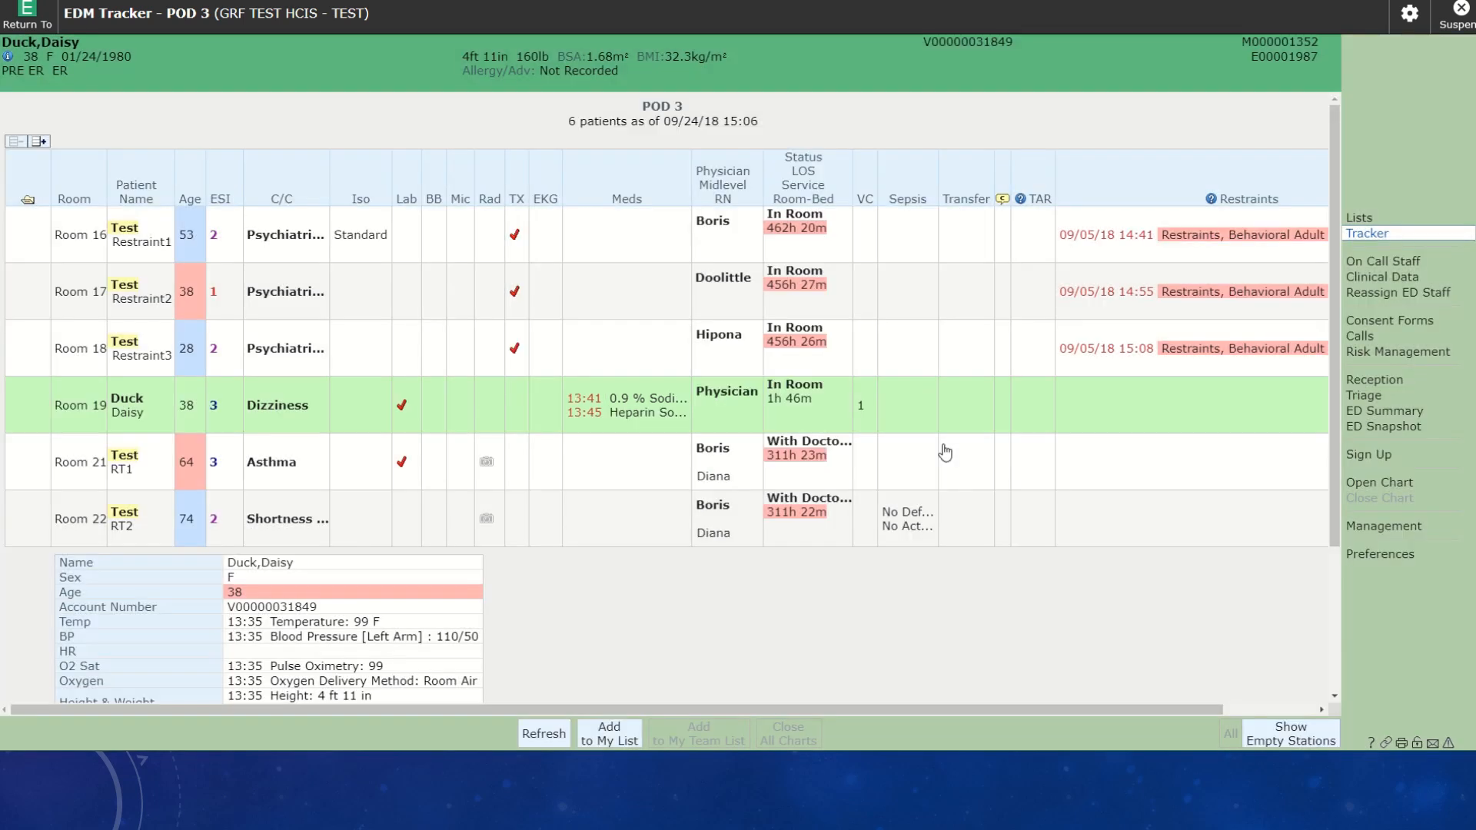
double_click(699, 414)
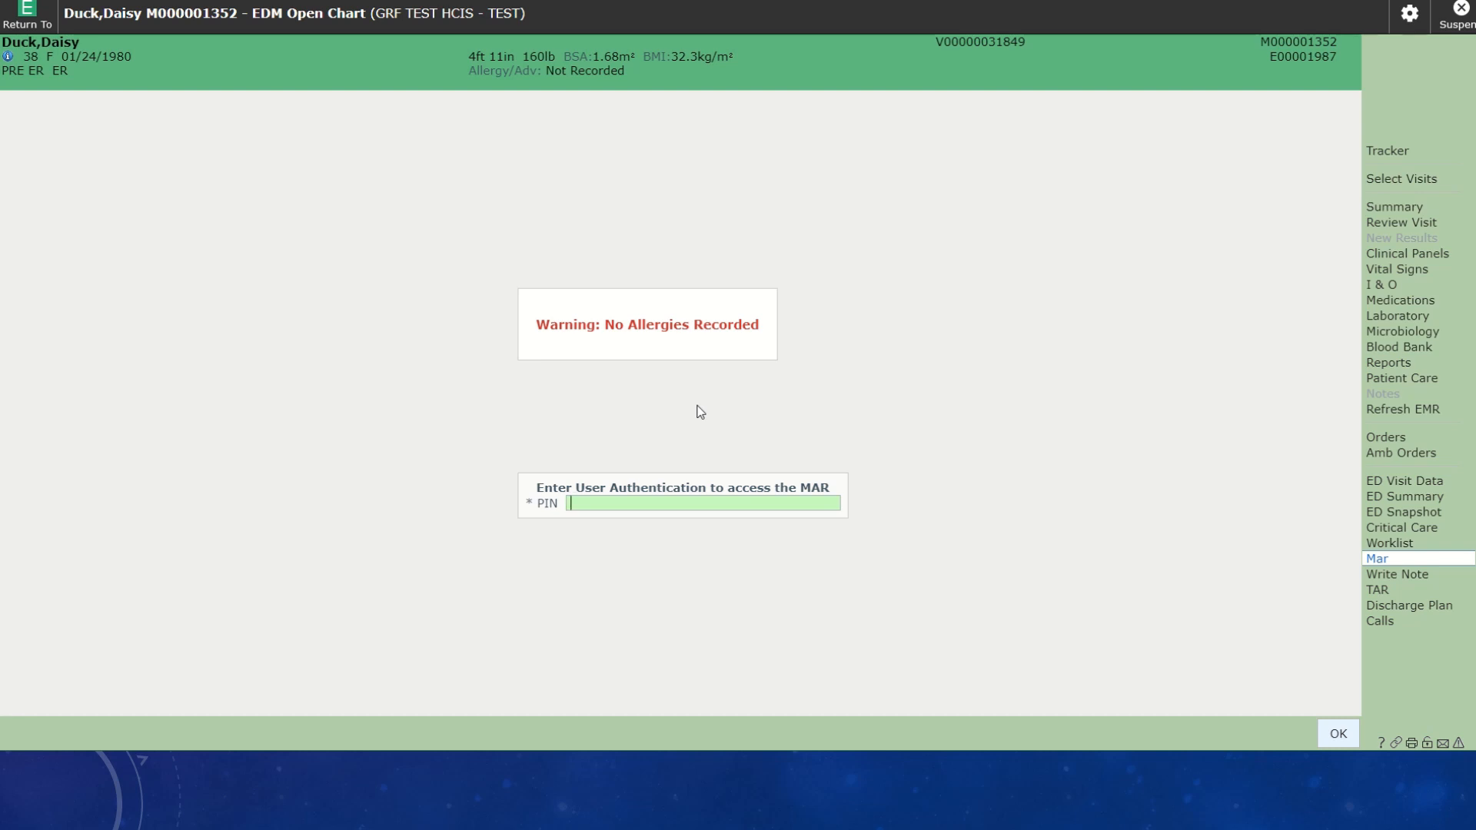
text(****)
key(Return)
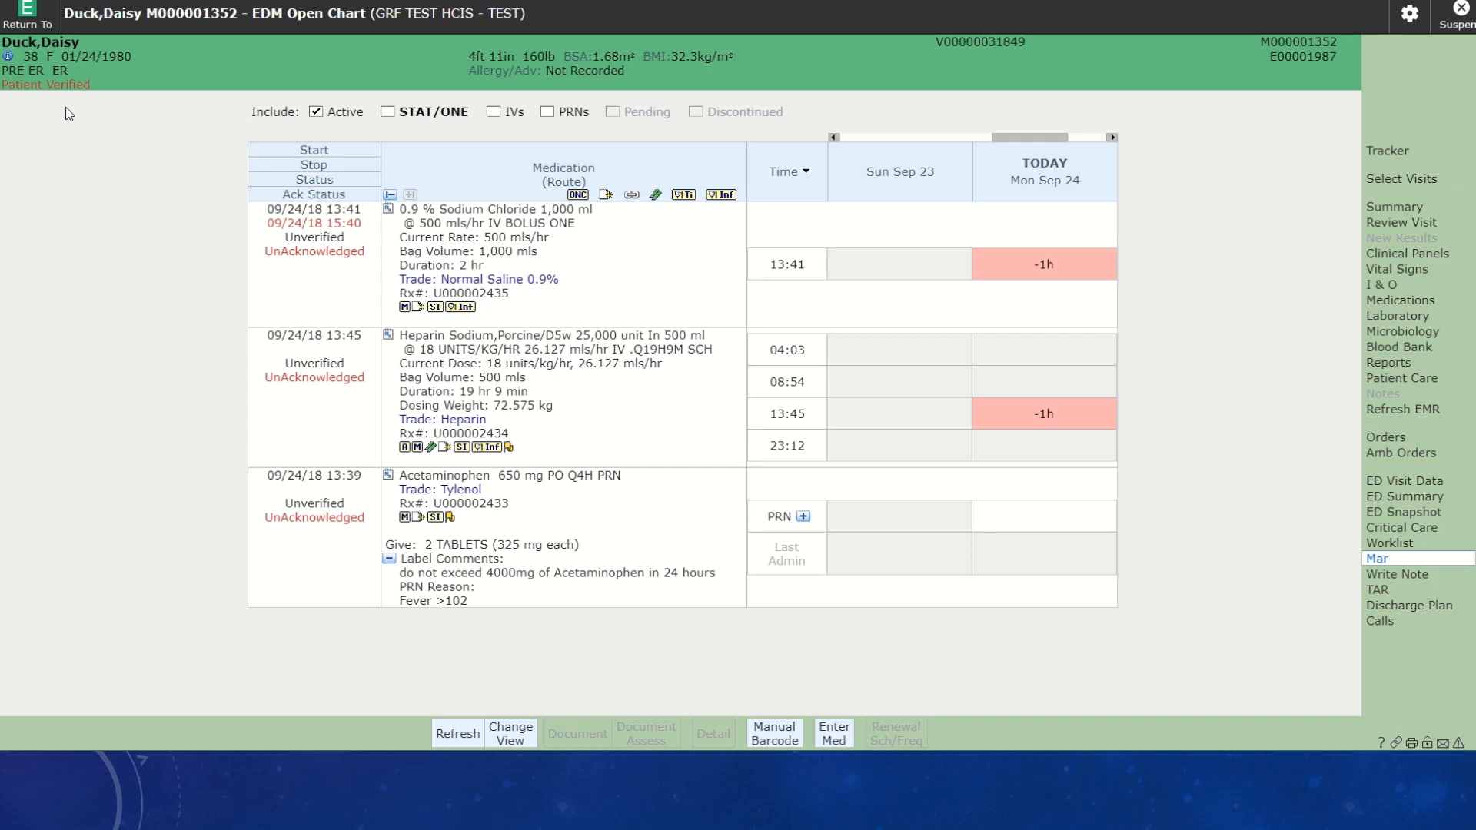
Start documenting the PRN acetaminophen 650 mg dose, continuing with the unverified medication and acknowledging the order.
click(771, 740)
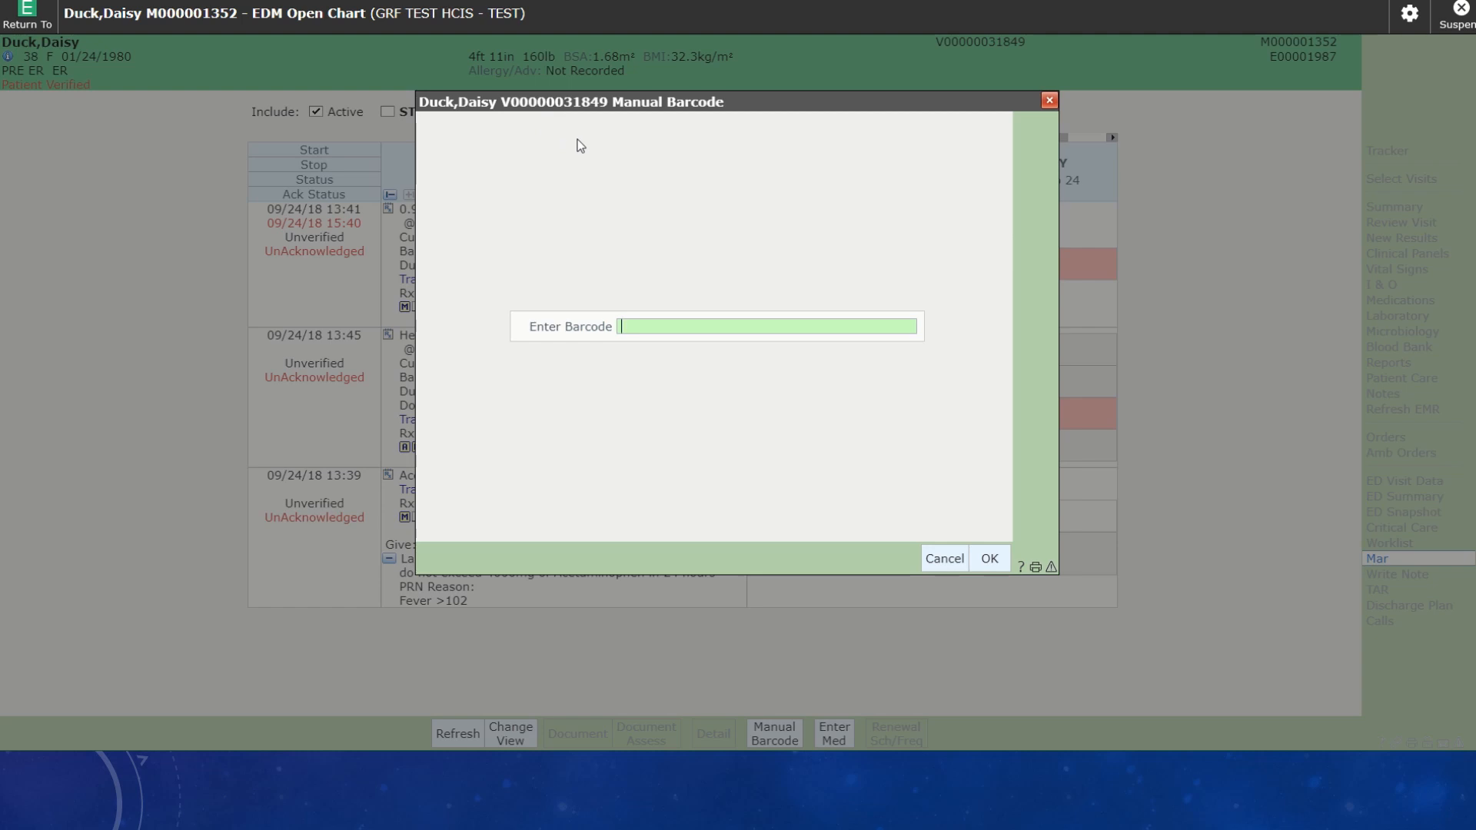
click(945, 559)
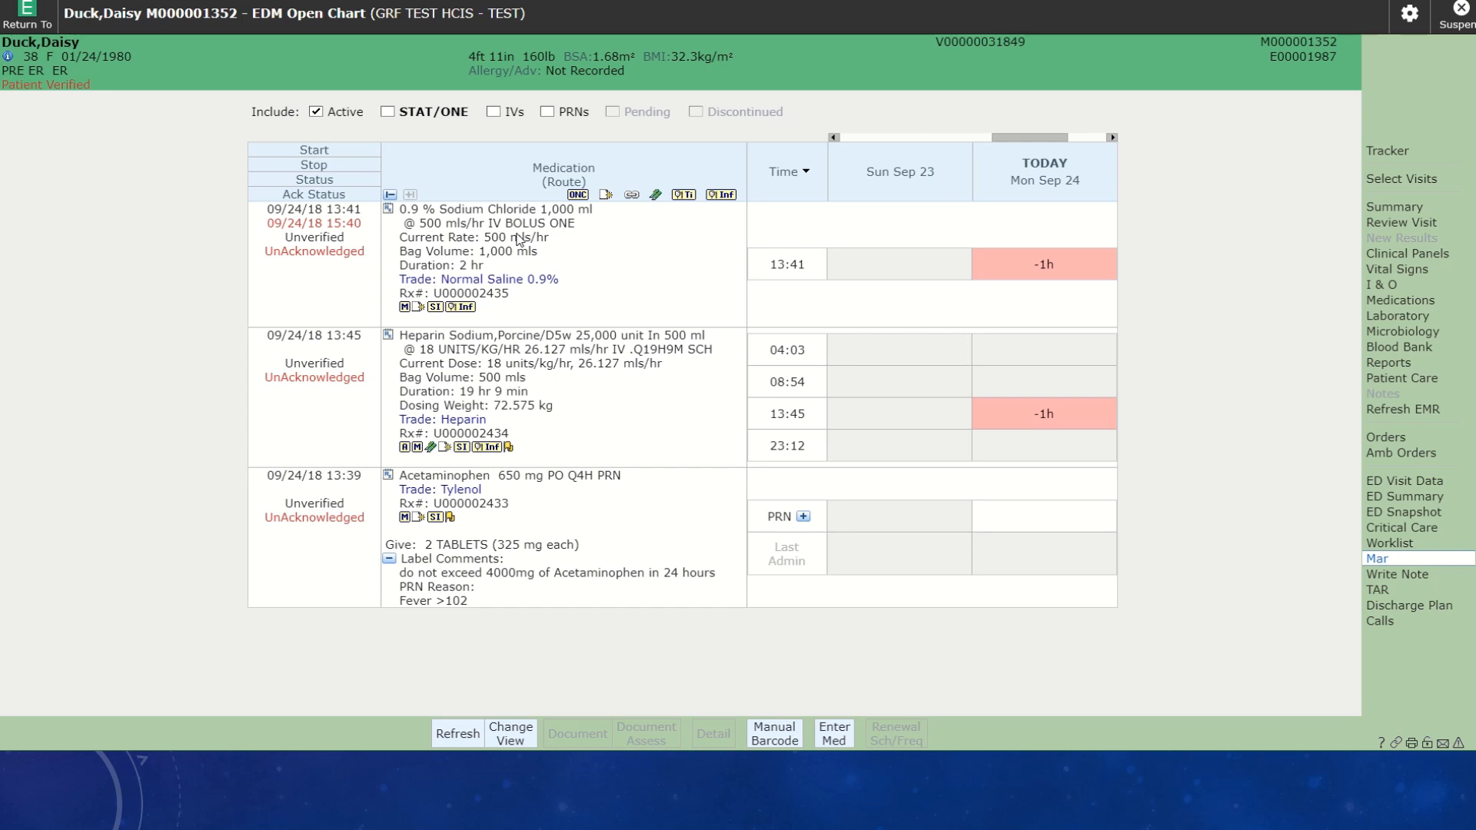
double_click(354, 512)
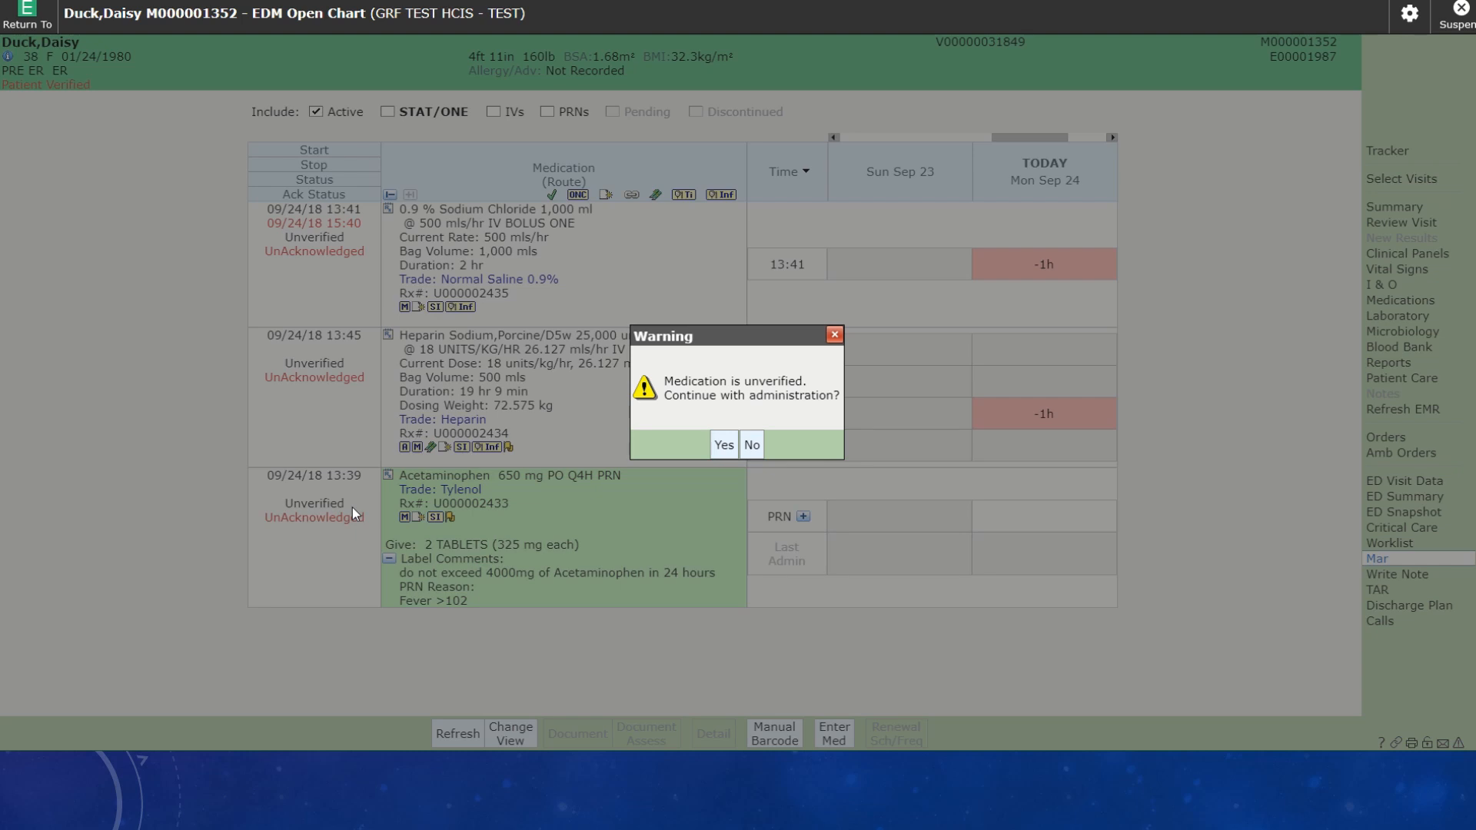
click(724, 446)
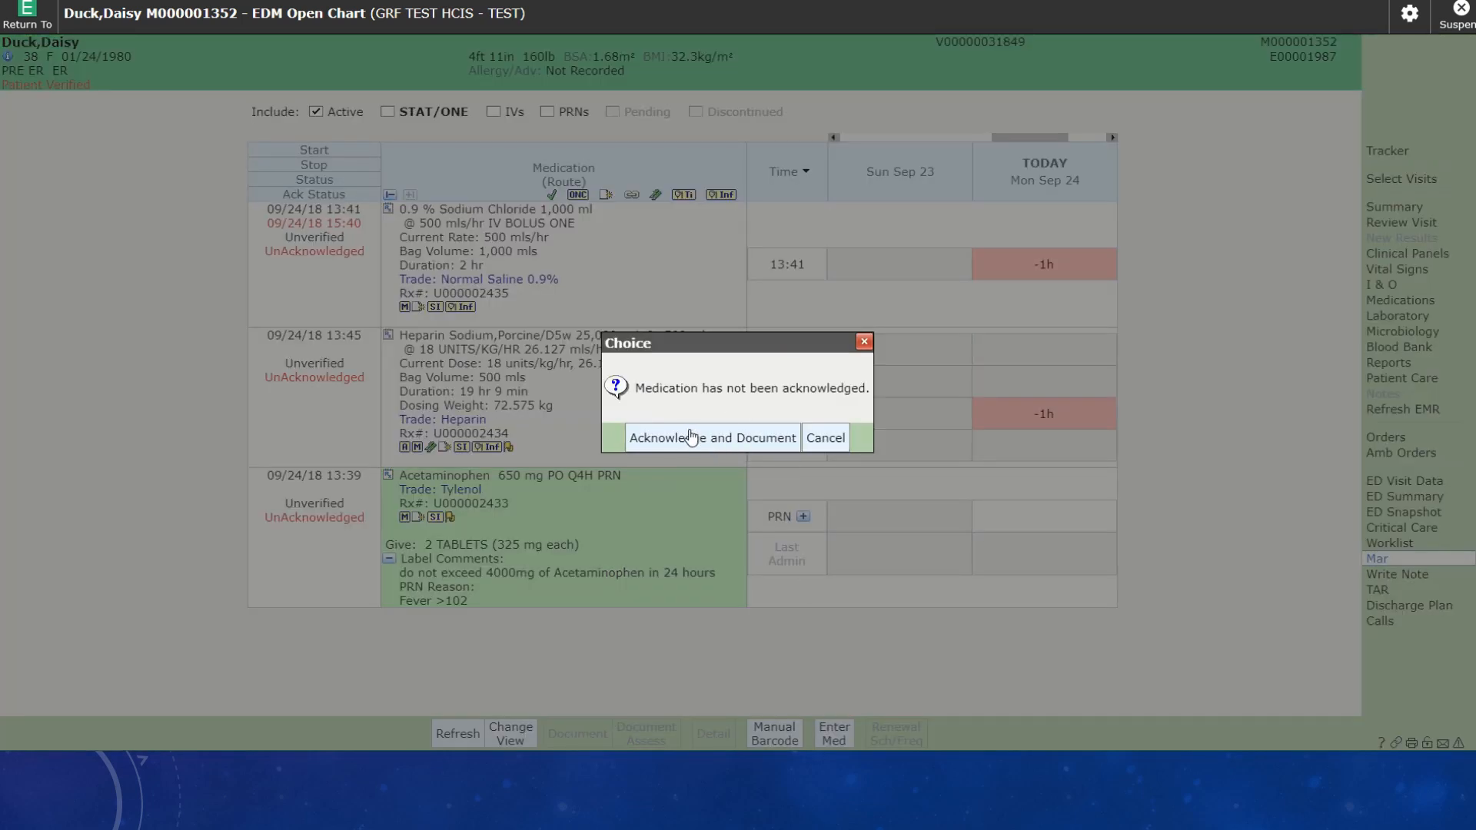
click(689, 437)
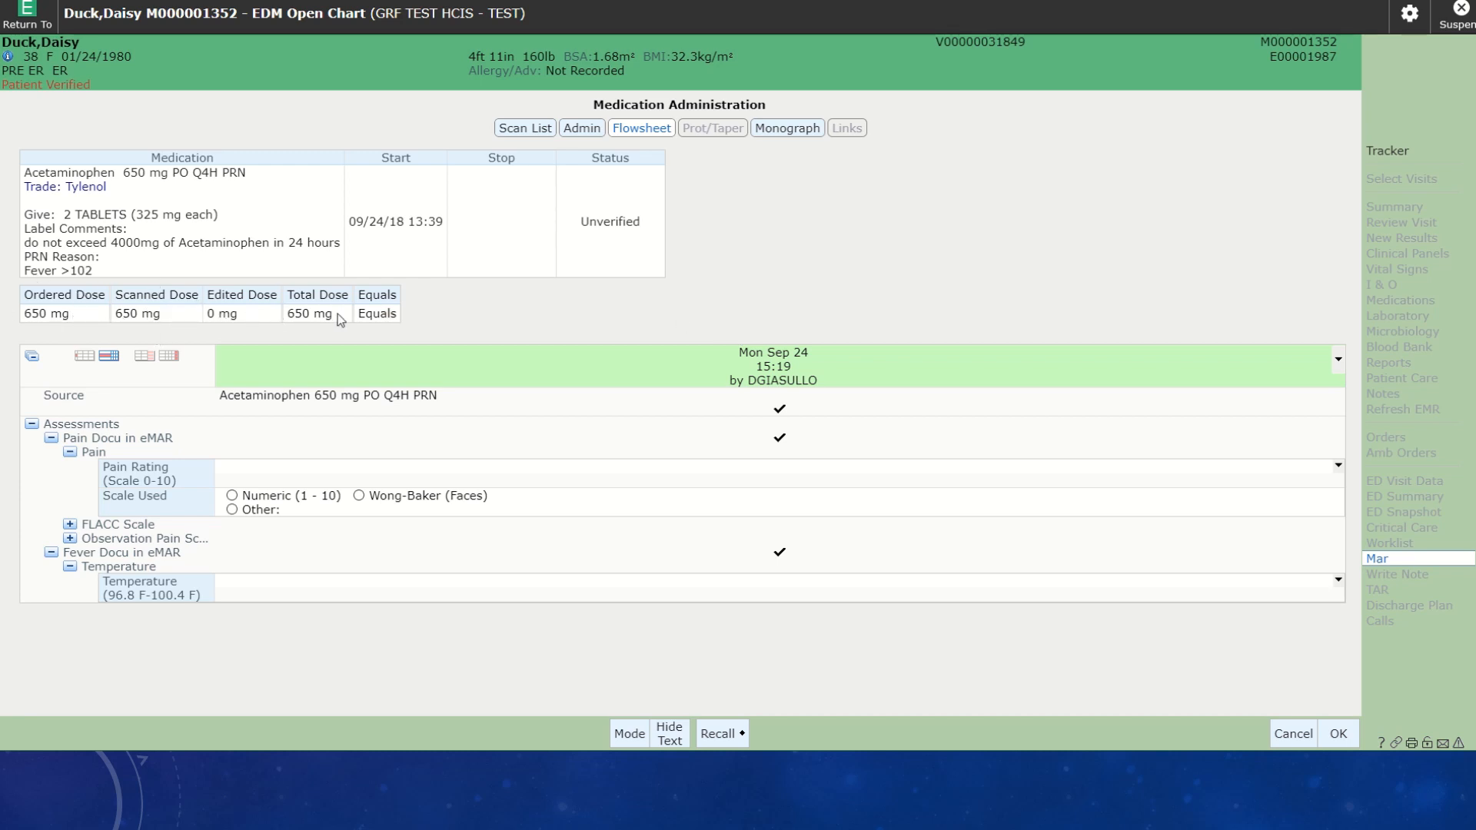
Document a pain rating of 5 on the Numeric (1 - 10) scale for the acetaminophen dose and accept the administration.
click(241, 468)
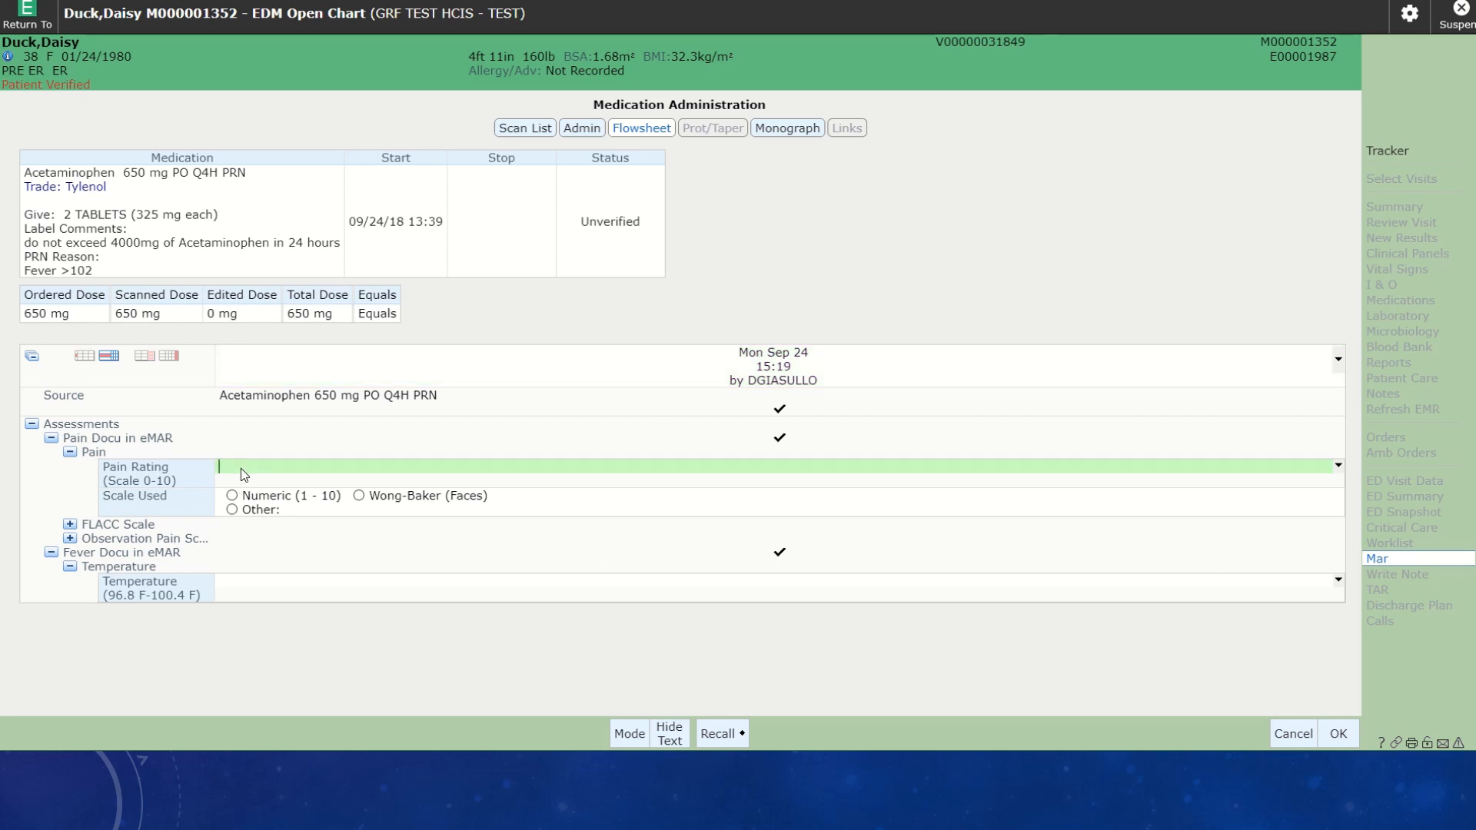
text(5)
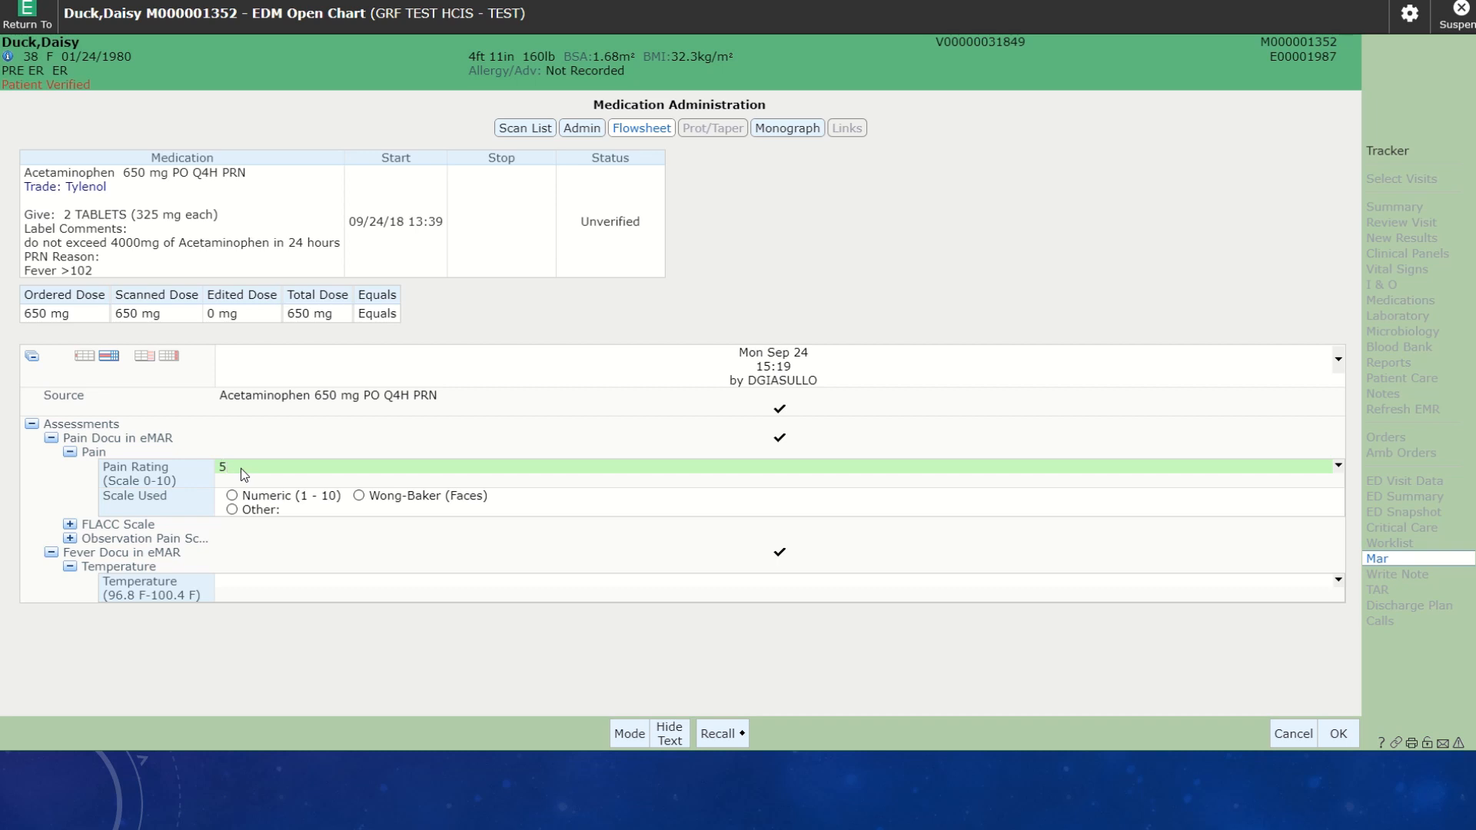
click(259, 500)
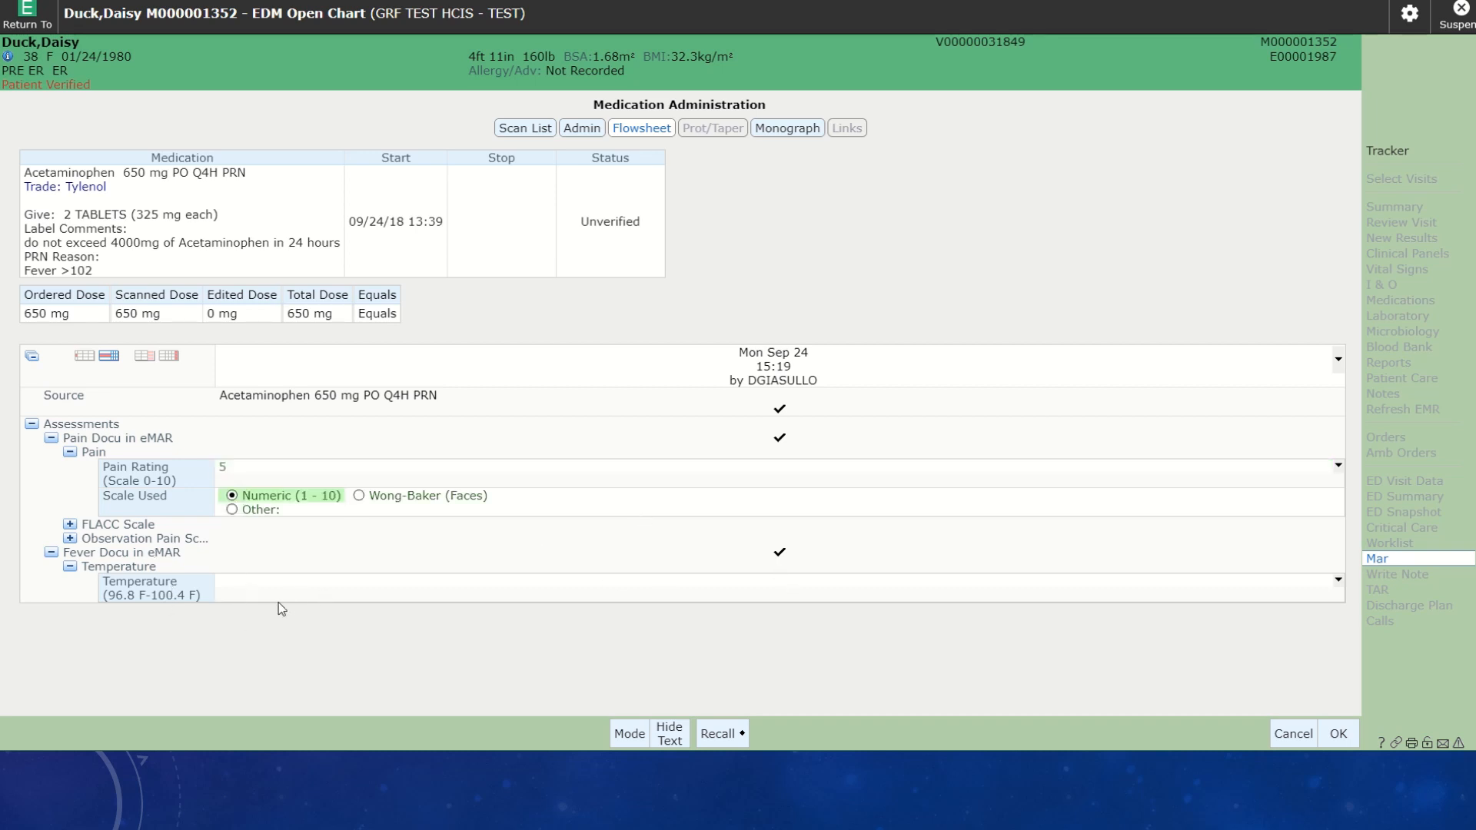
click(1338, 734)
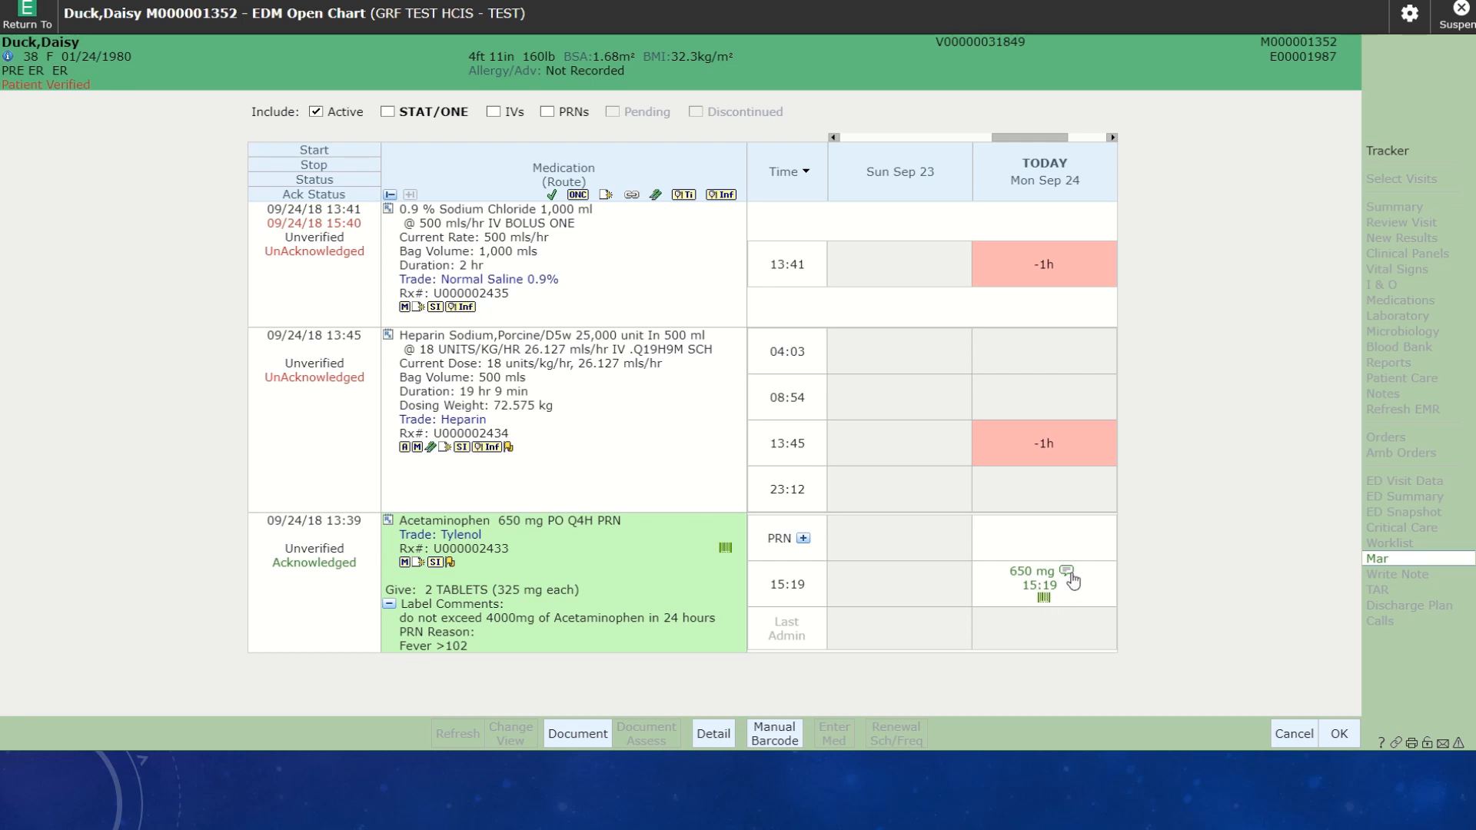
Start documenting the 13:41 sodium chloride 0.9 % bolus, acknowledging the order and continuing despite its unverified status and past schedule time.
click(1061, 269)
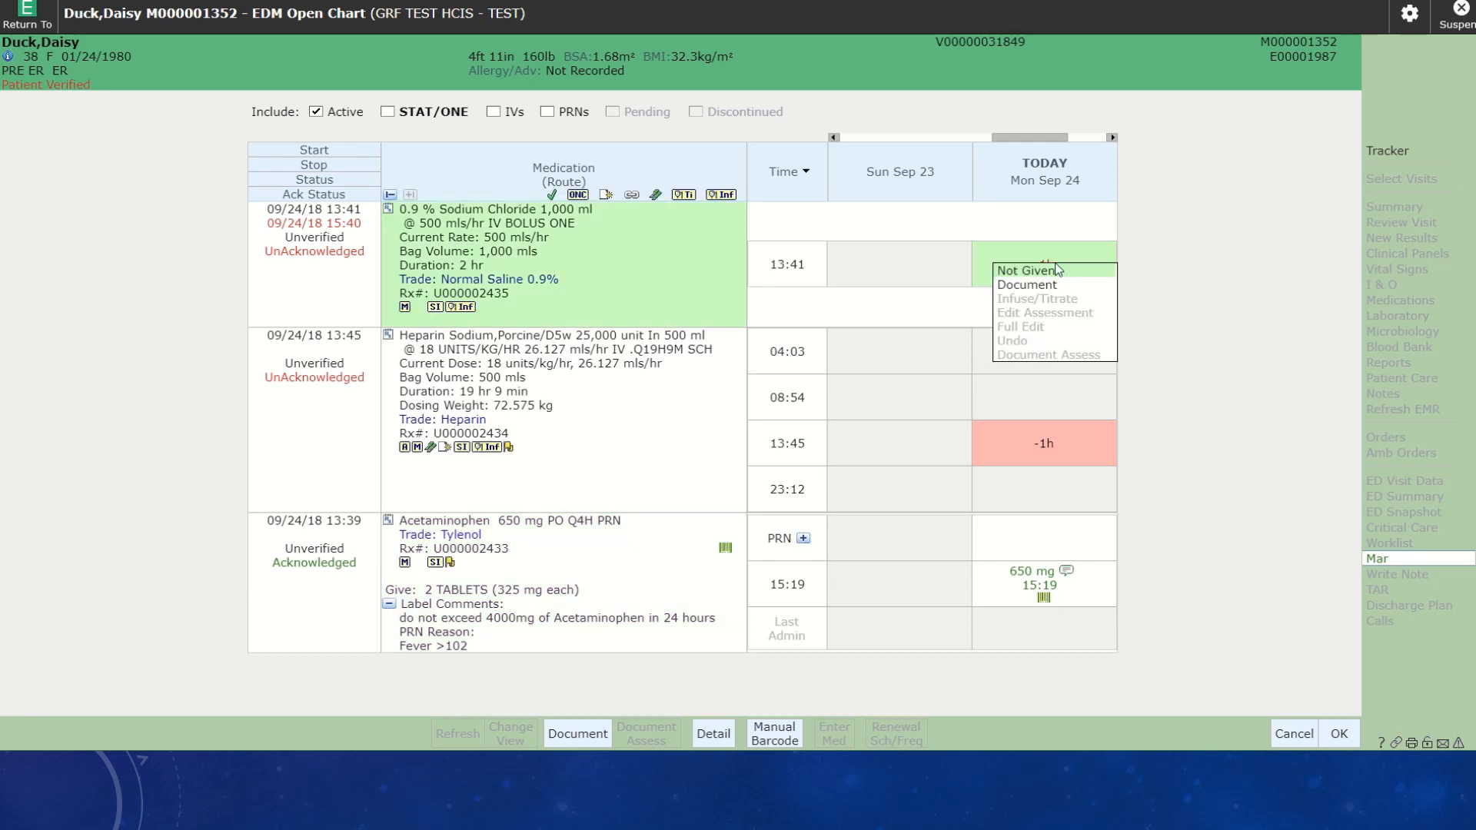
click(1072, 285)
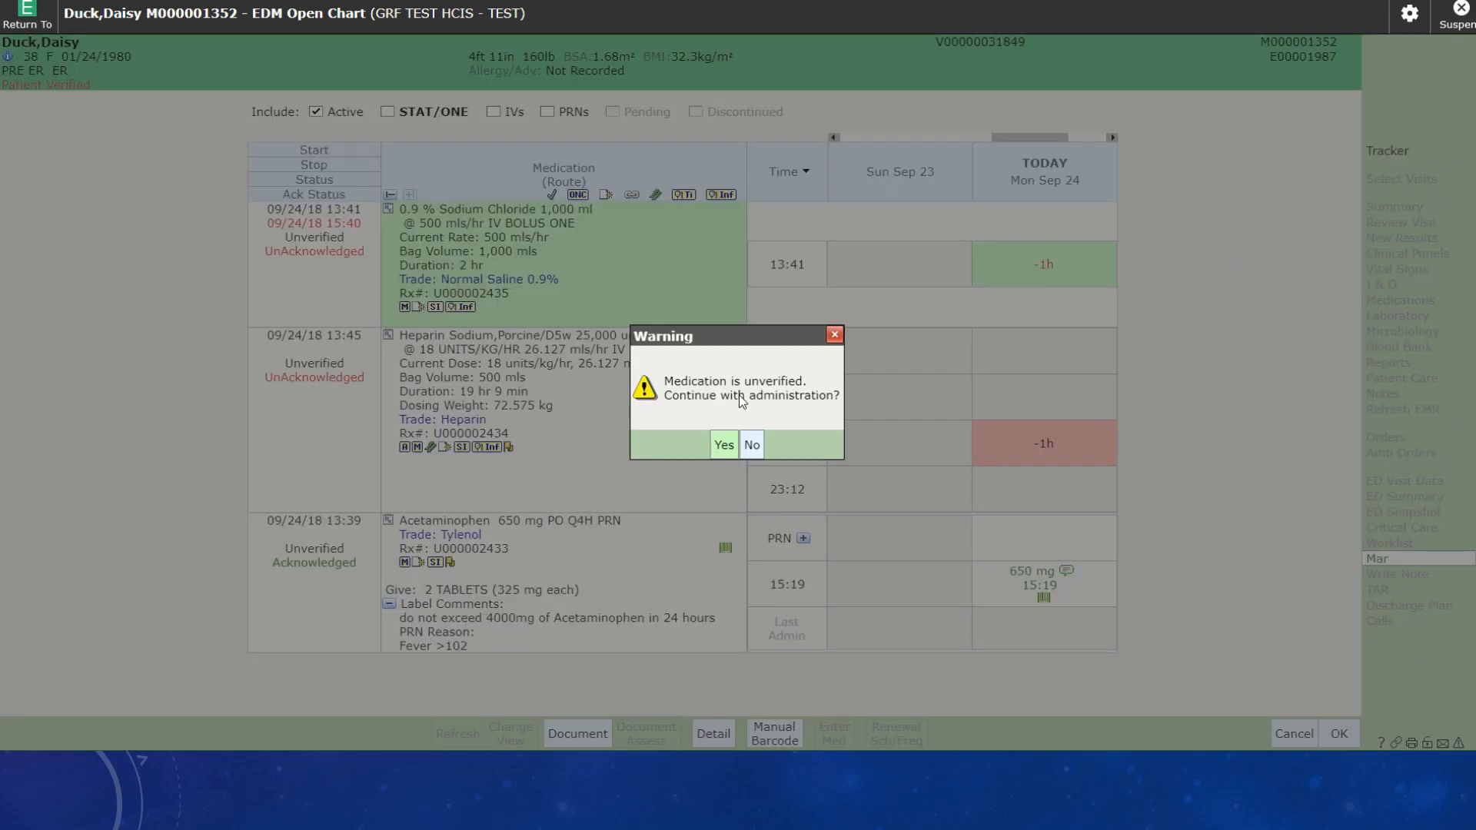
click(723, 446)
click(730, 440)
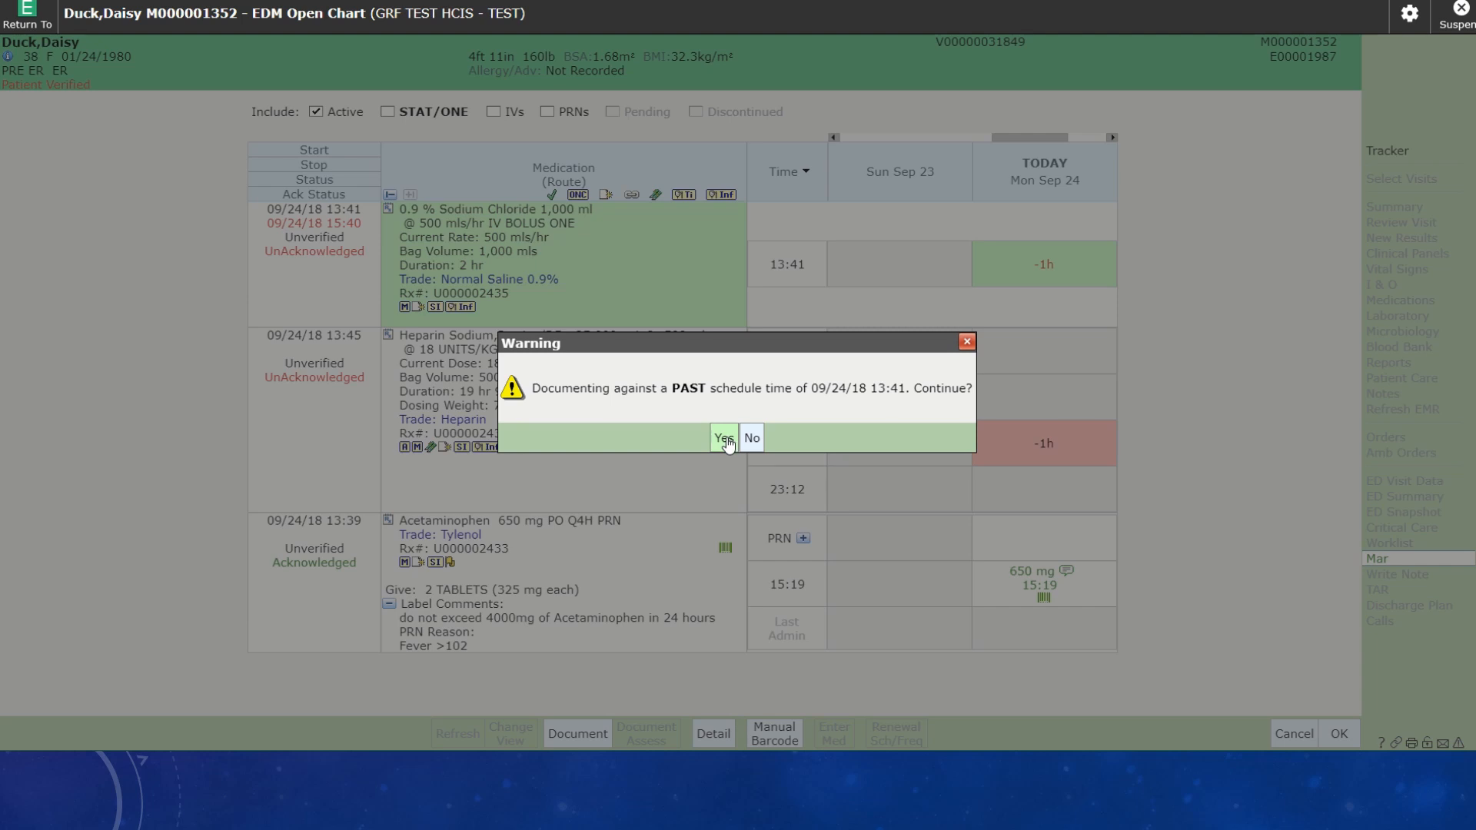
click(728, 442)
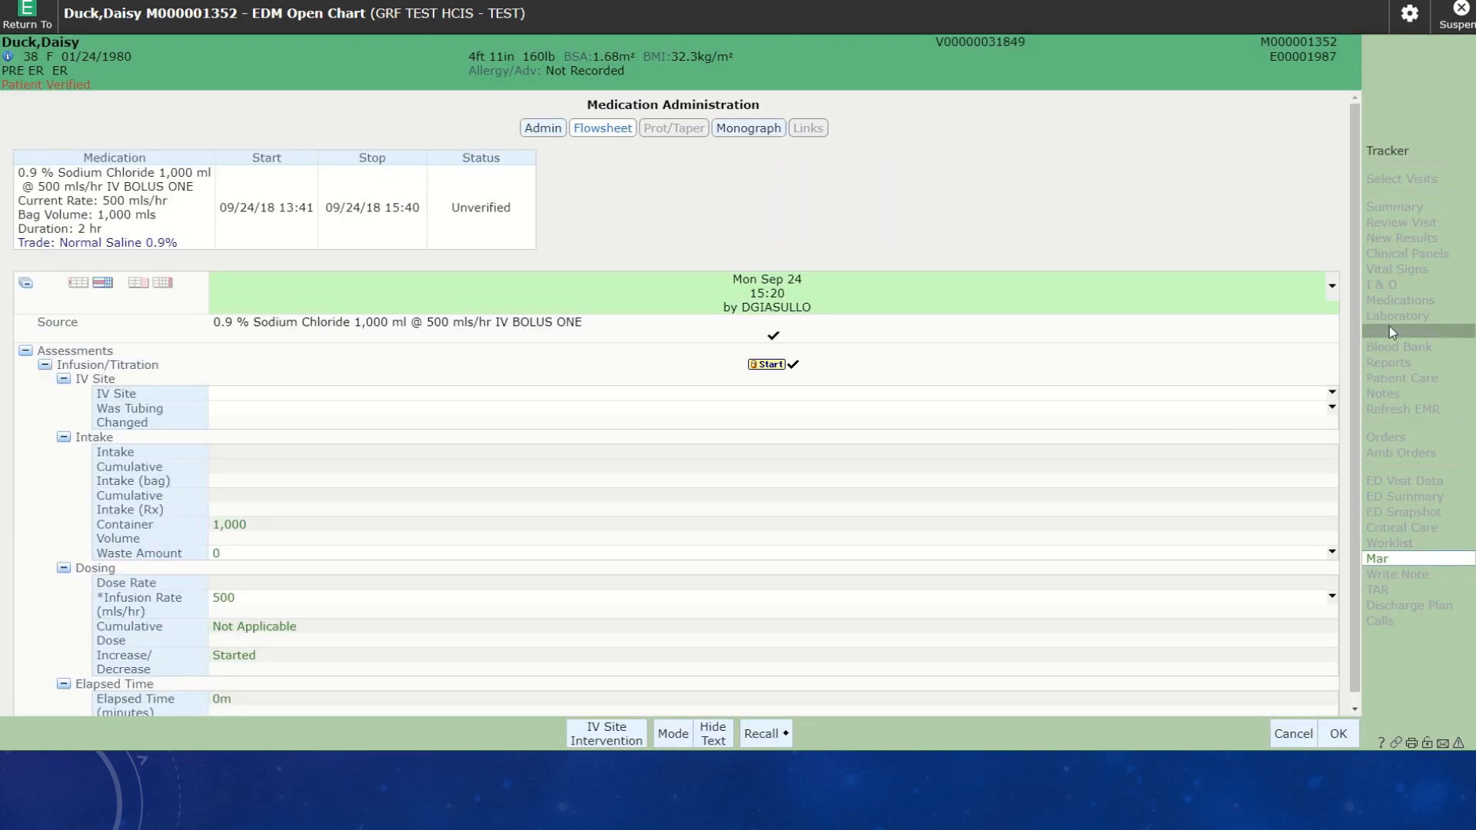
Open the Peripheral IV Assessment intervention for documentation from the infusion's IV site entry.
scroll(1349, 333, down, 1)
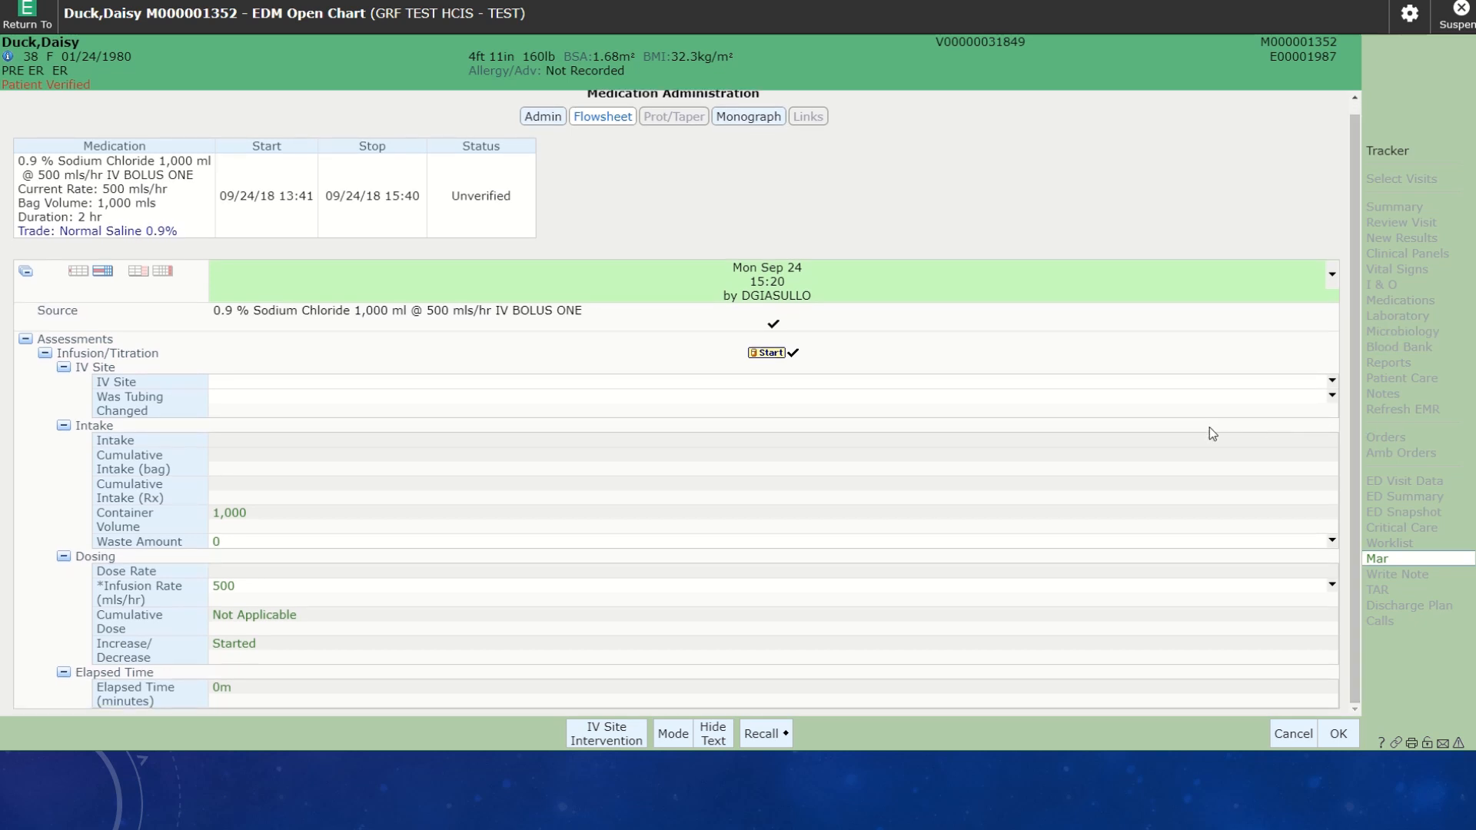
click(1333, 383)
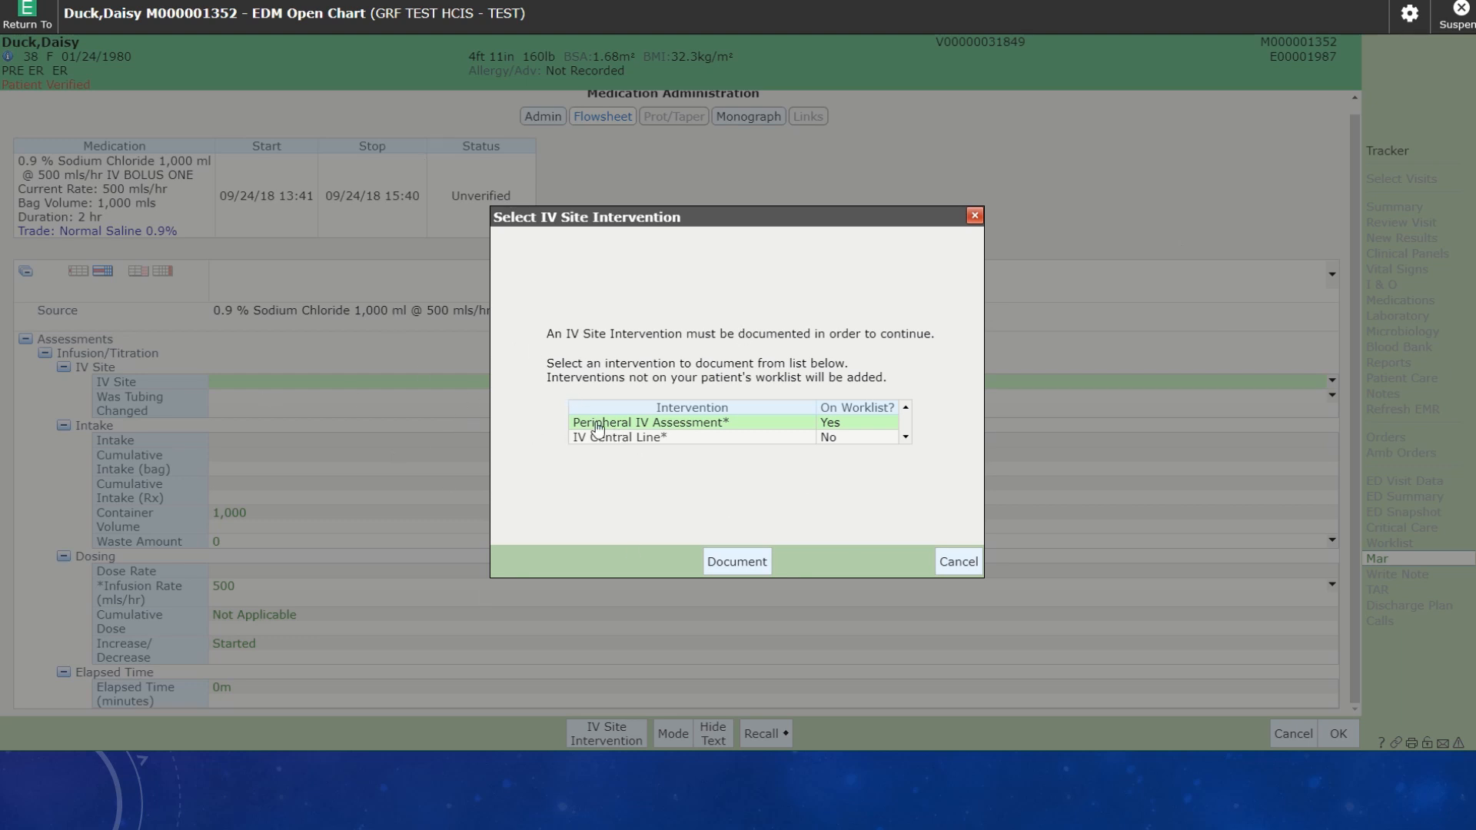
click(752, 561)
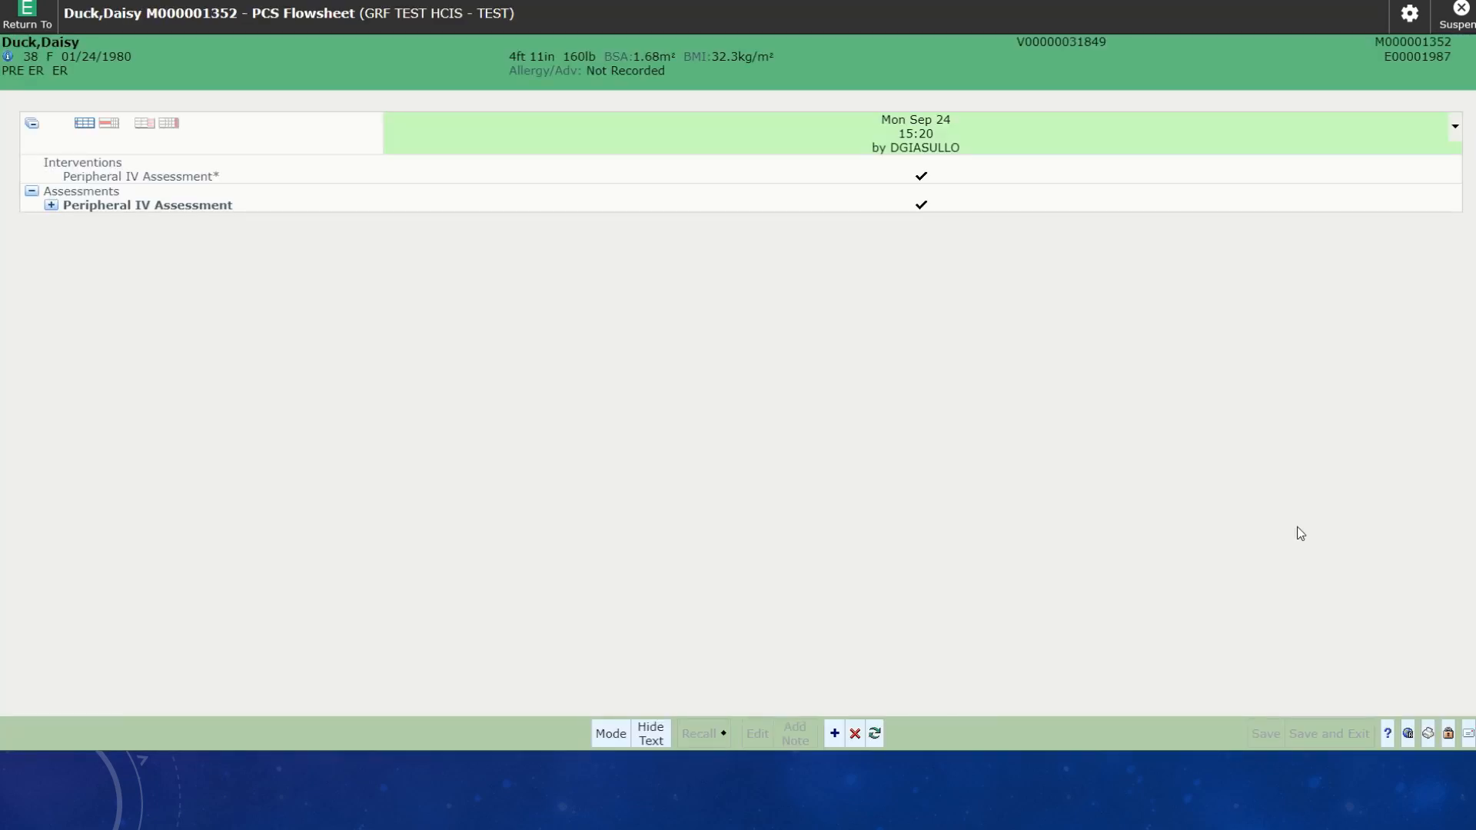
Add Left Forearm as a new peripheral IV/invasive line location in the Peripheral IV Assessment.
click(50, 204)
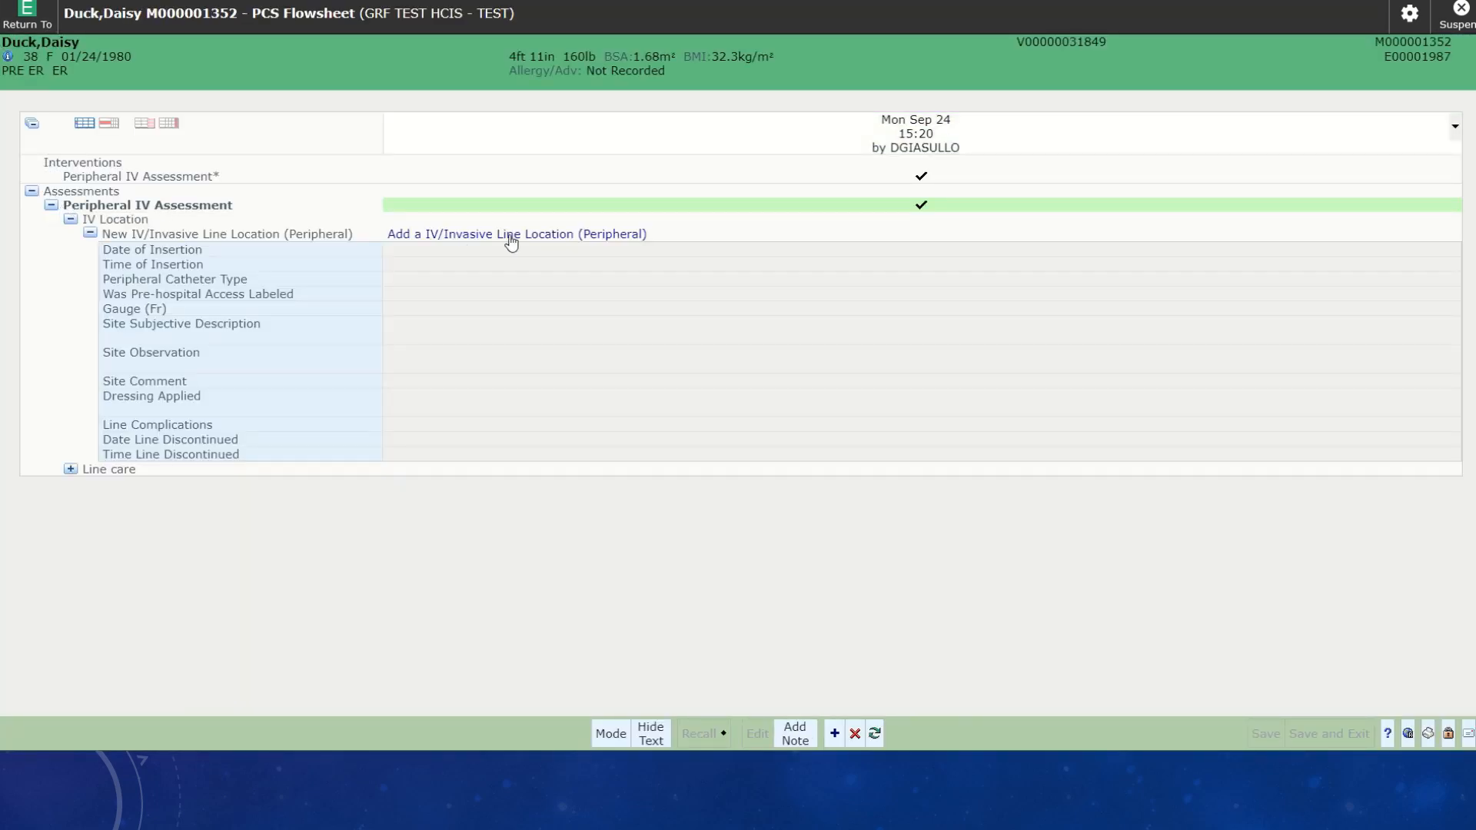
click(452, 238)
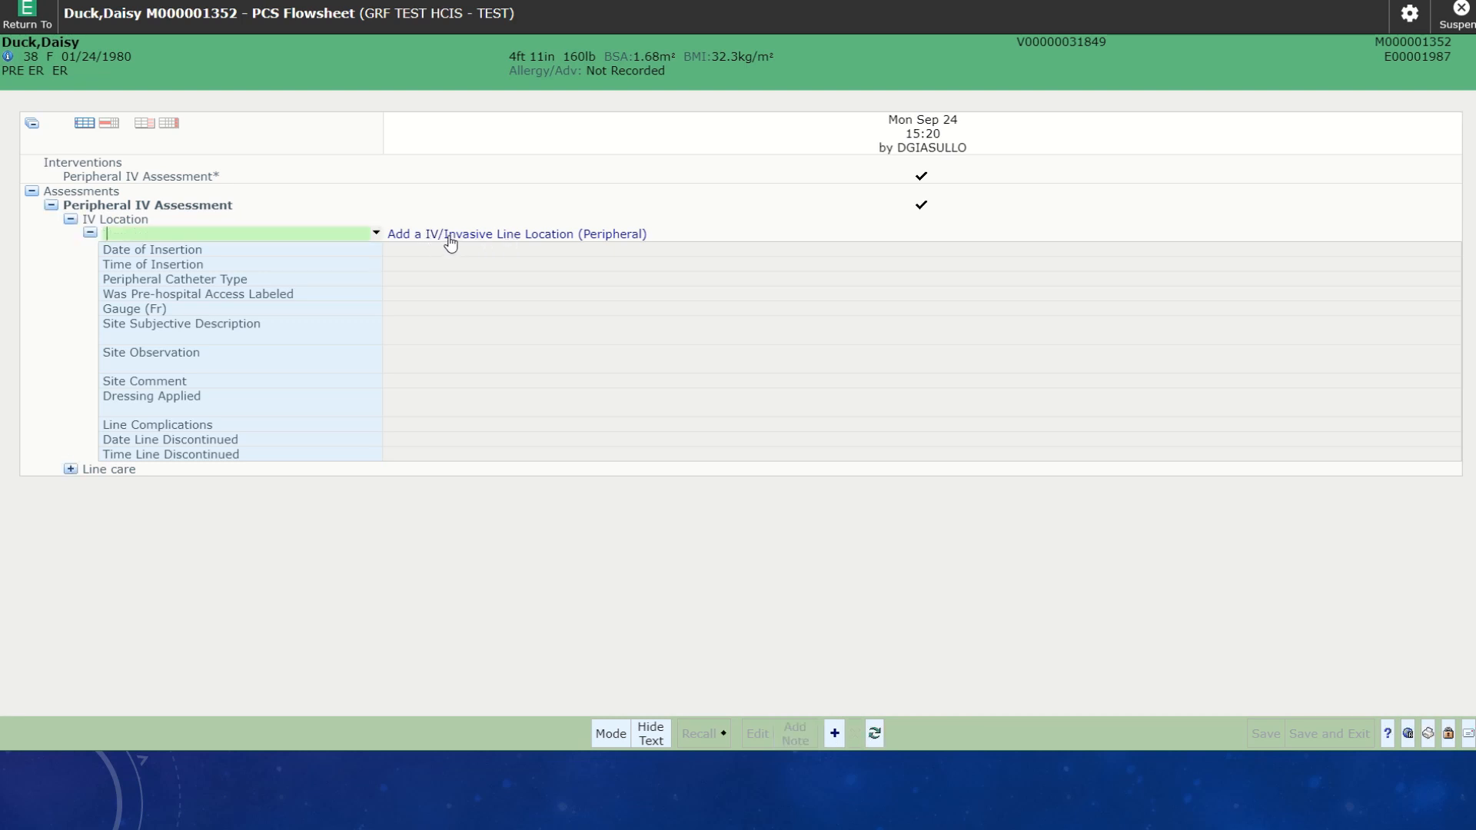
click(376, 233)
click(67, 275)
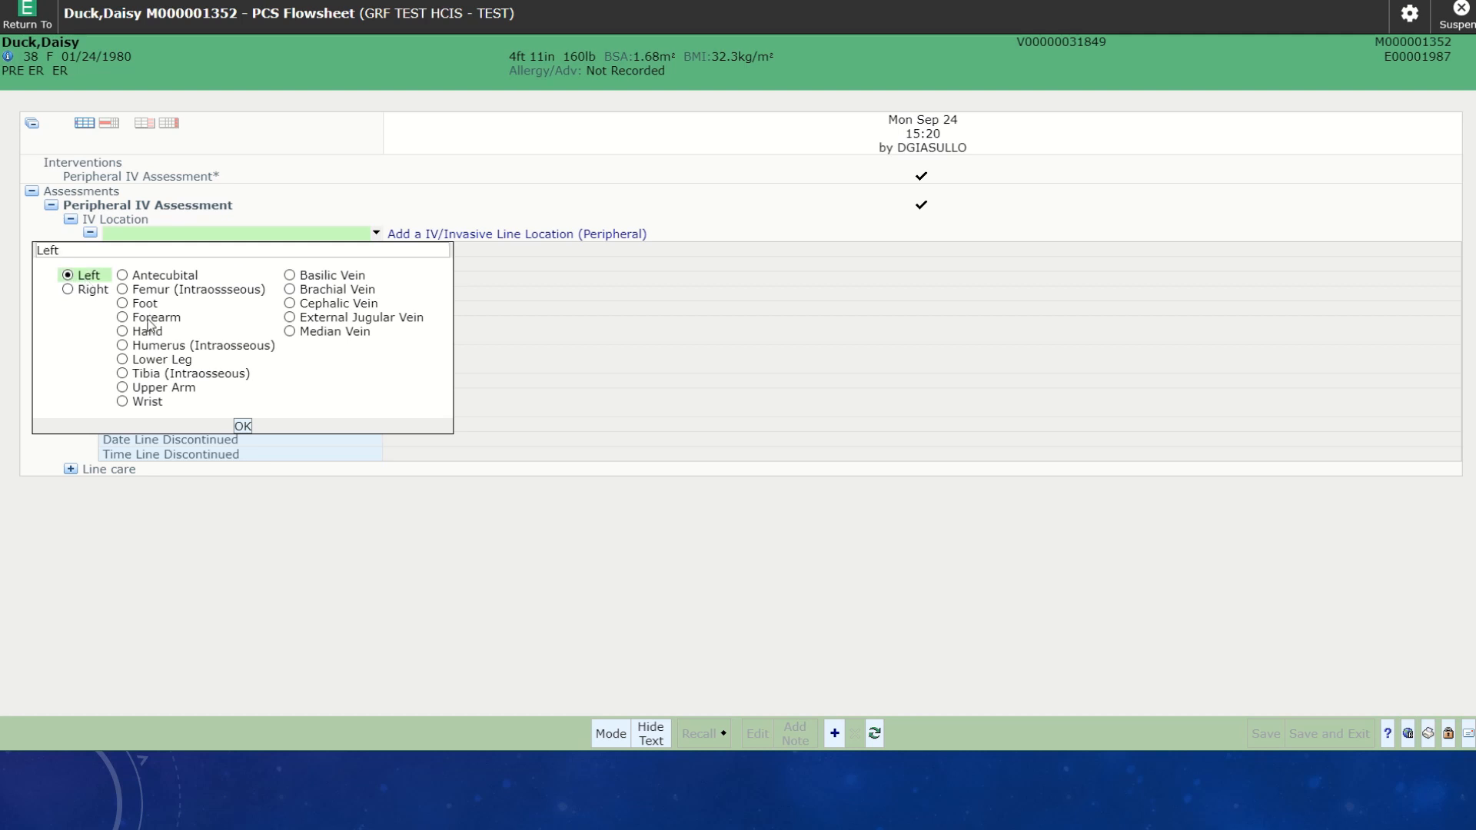
click(138, 317)
click(242, 425)
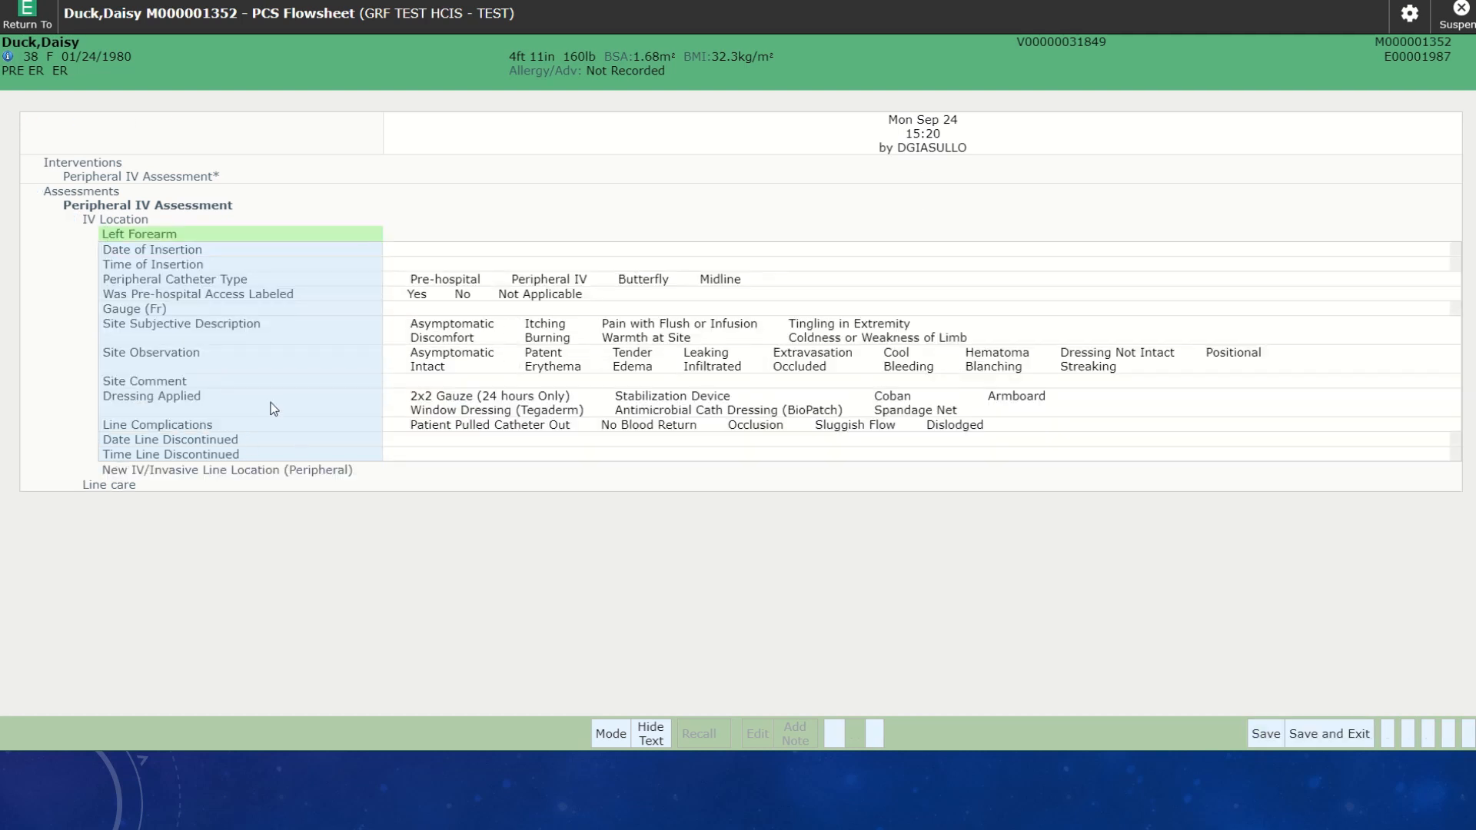
Set the Left Forearm line's date of insertion to today, 09/24/18, and its time of insertion to now, 15:21.
click(399, 251)
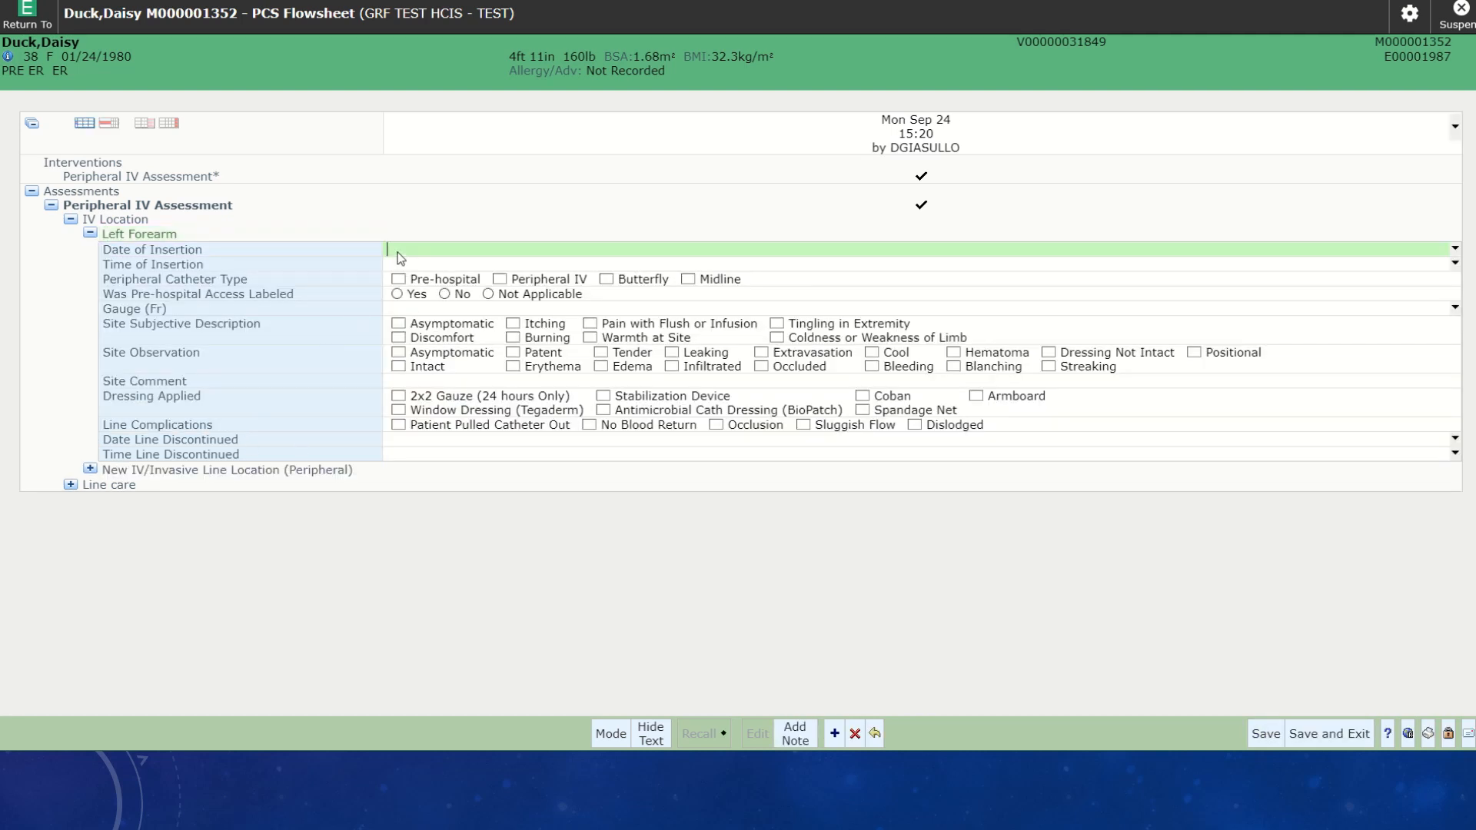
text(t)
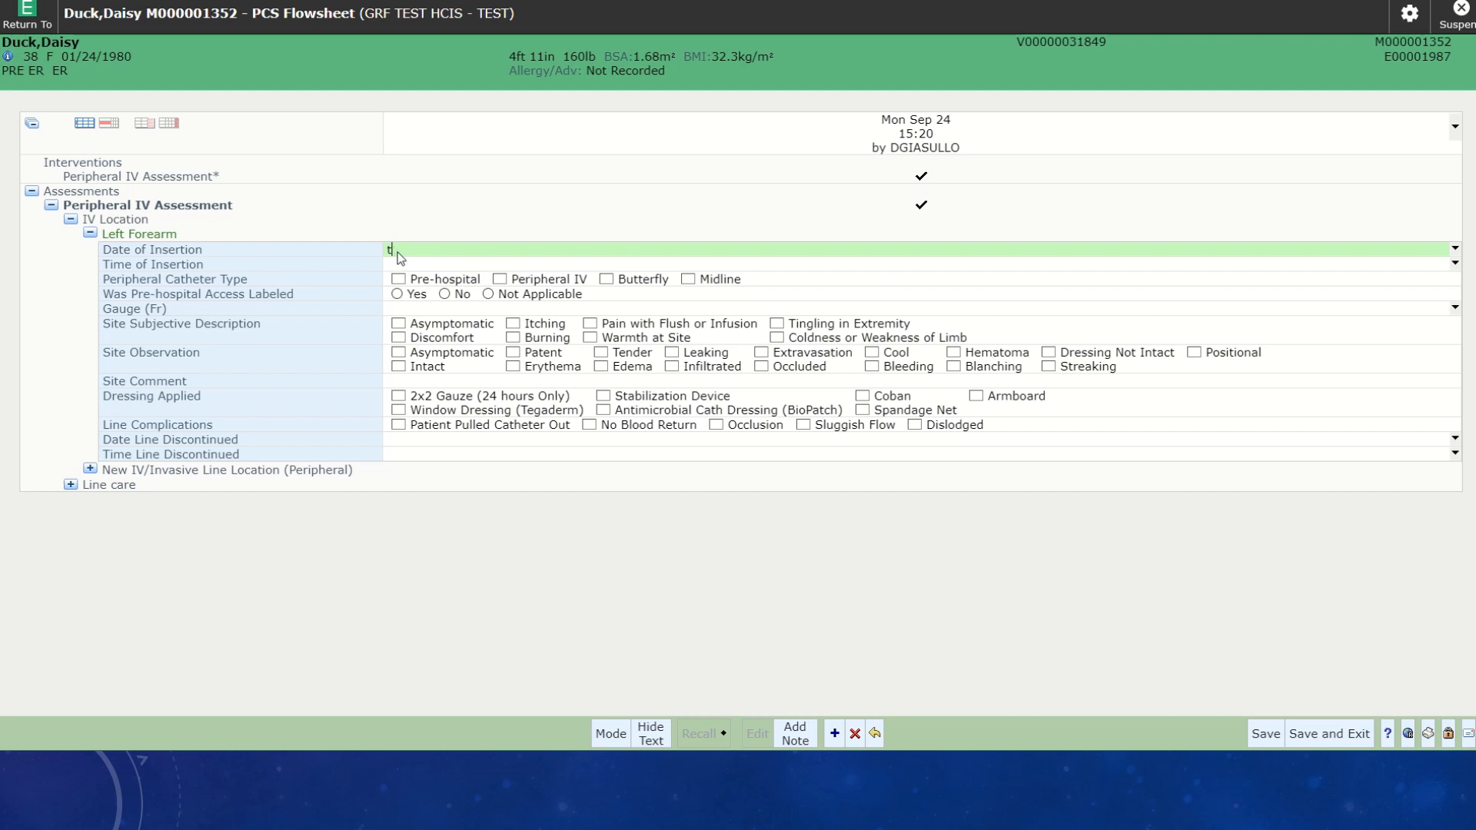
key(Tab)
text(n)
key(Tab)
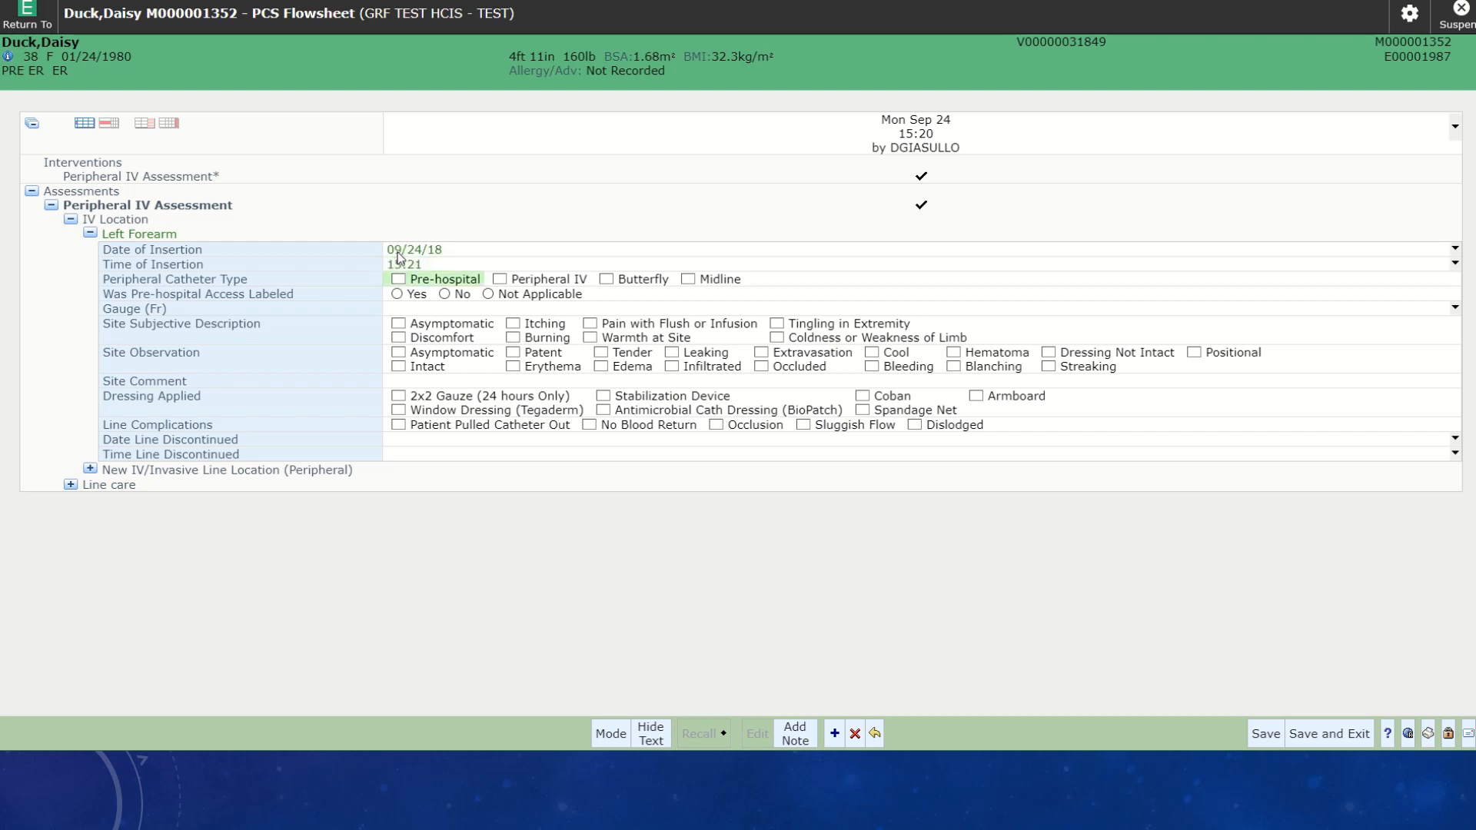
Record Peripheral IV catheter, pre-hospital label Not Applicable, Asymptomatic for site description and observation, and Window Dressing (Tegaderm), then save and exit the assessment.
click(503, 282)
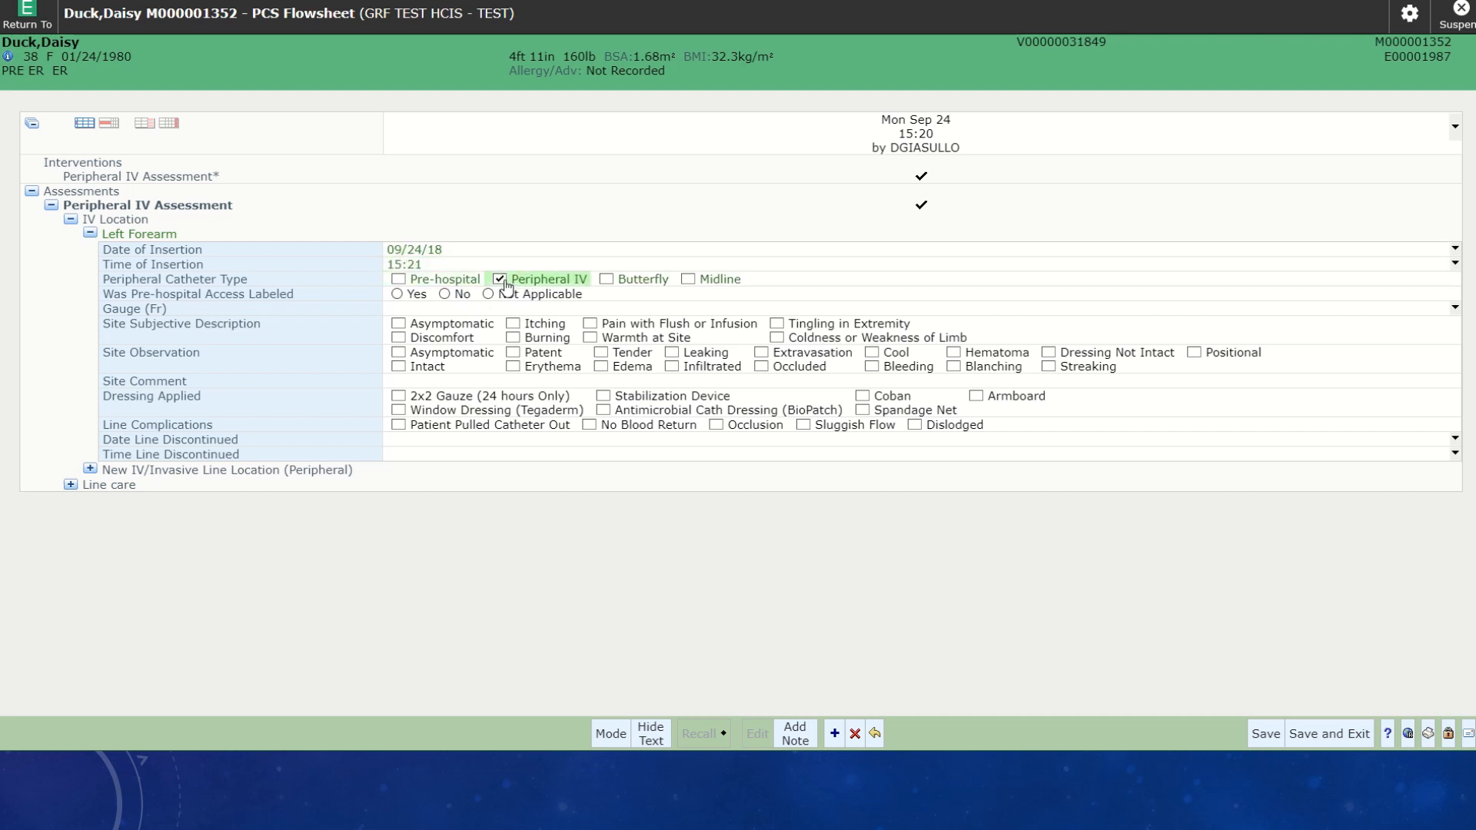
click(489, 294)
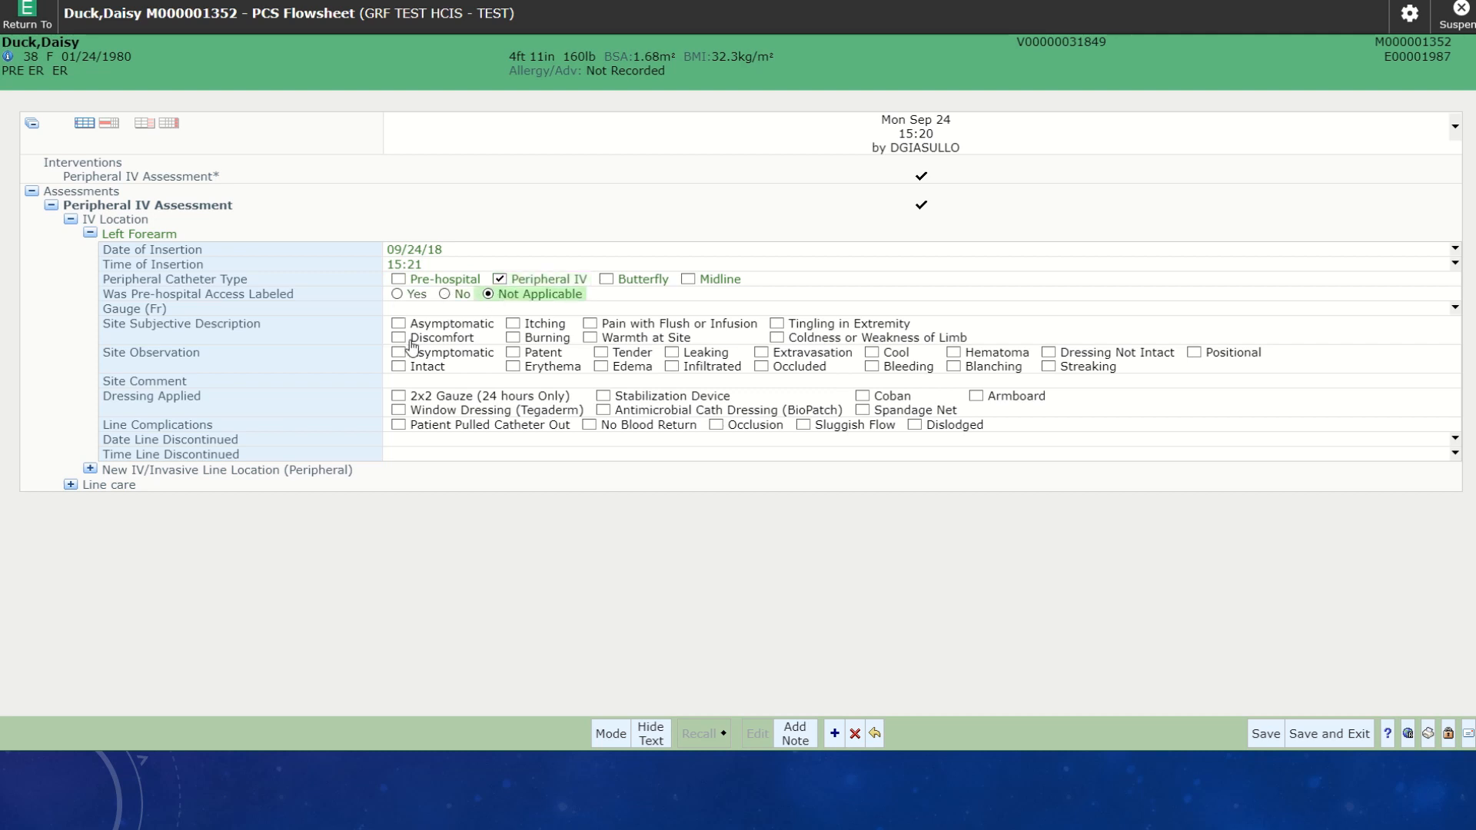
click(398, 324)
click(398, 354)
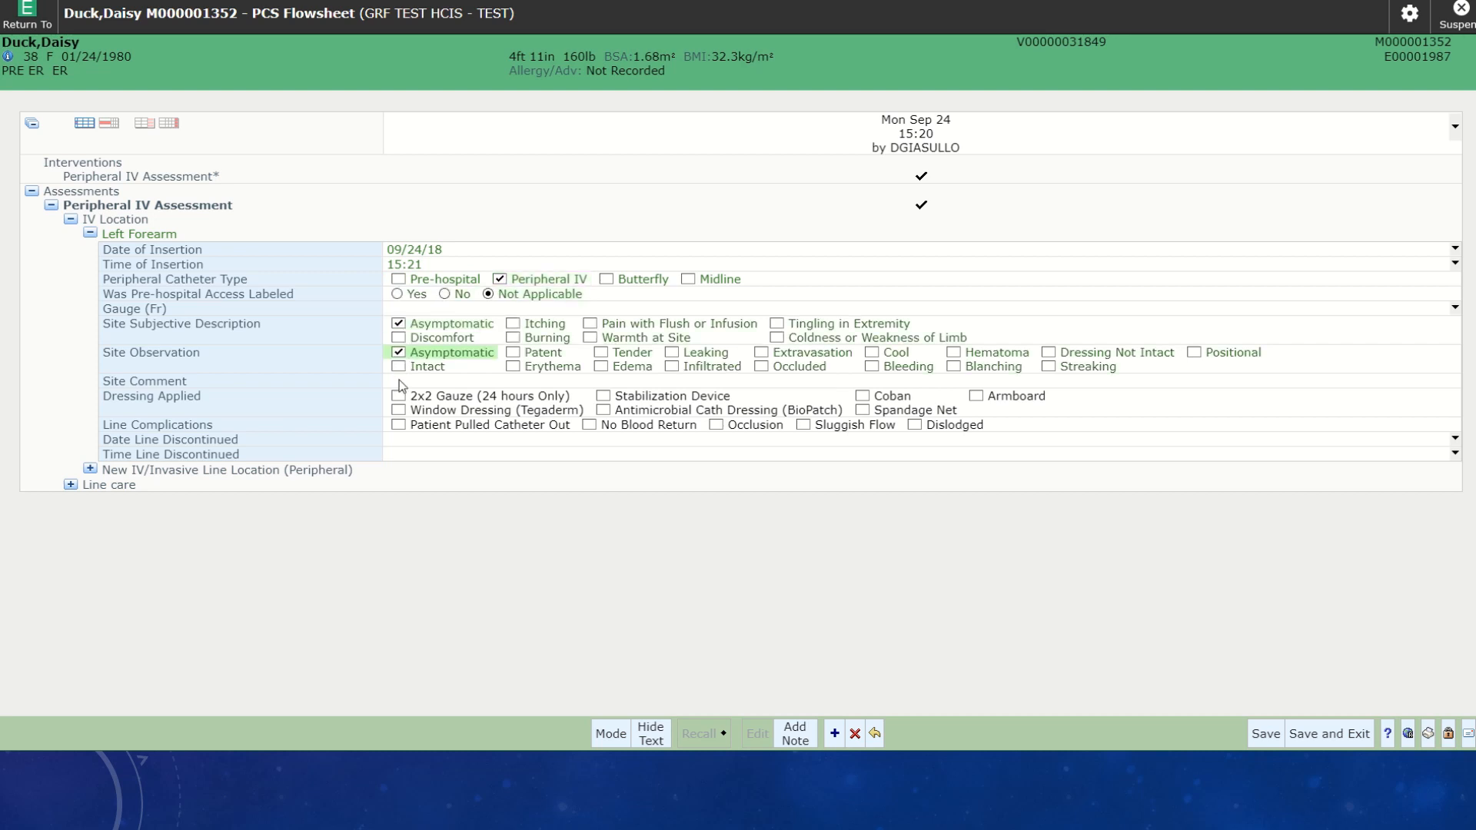
click(398, 411)
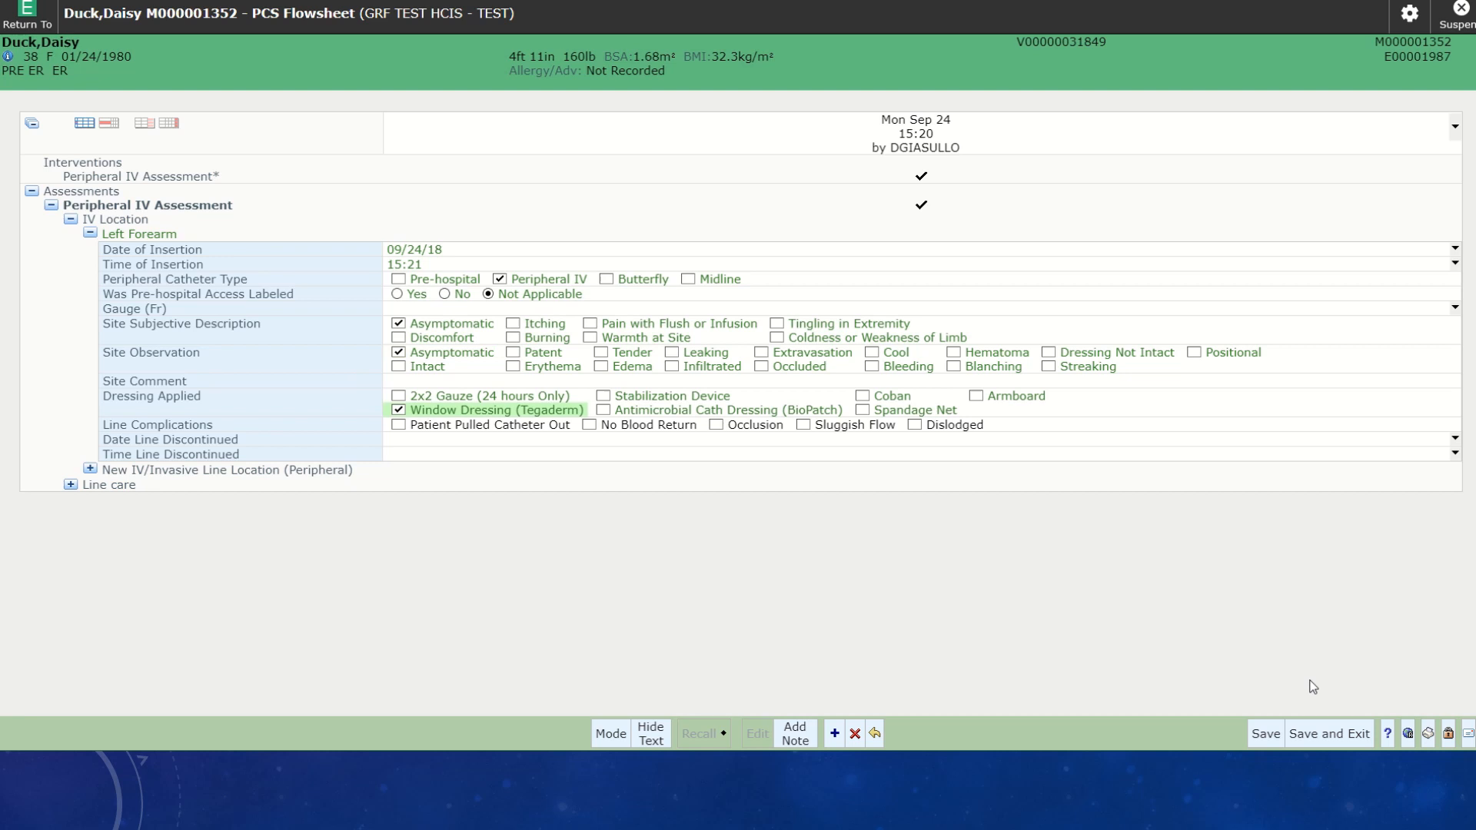
click(1295, 735)
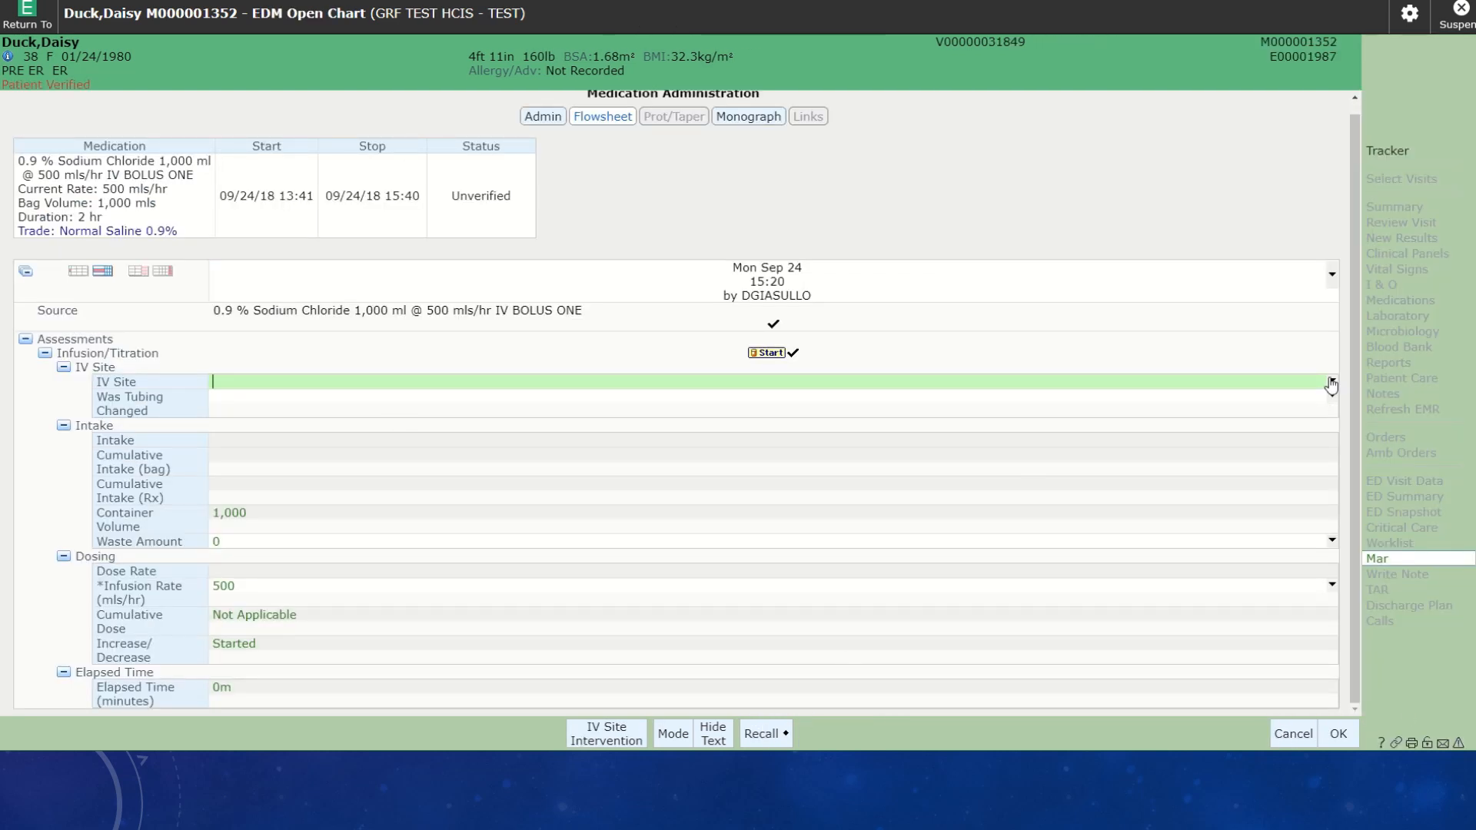
Set the sodium chloride infusion's IV site to Left Forearm and accept the administration.
click(1332, 382)
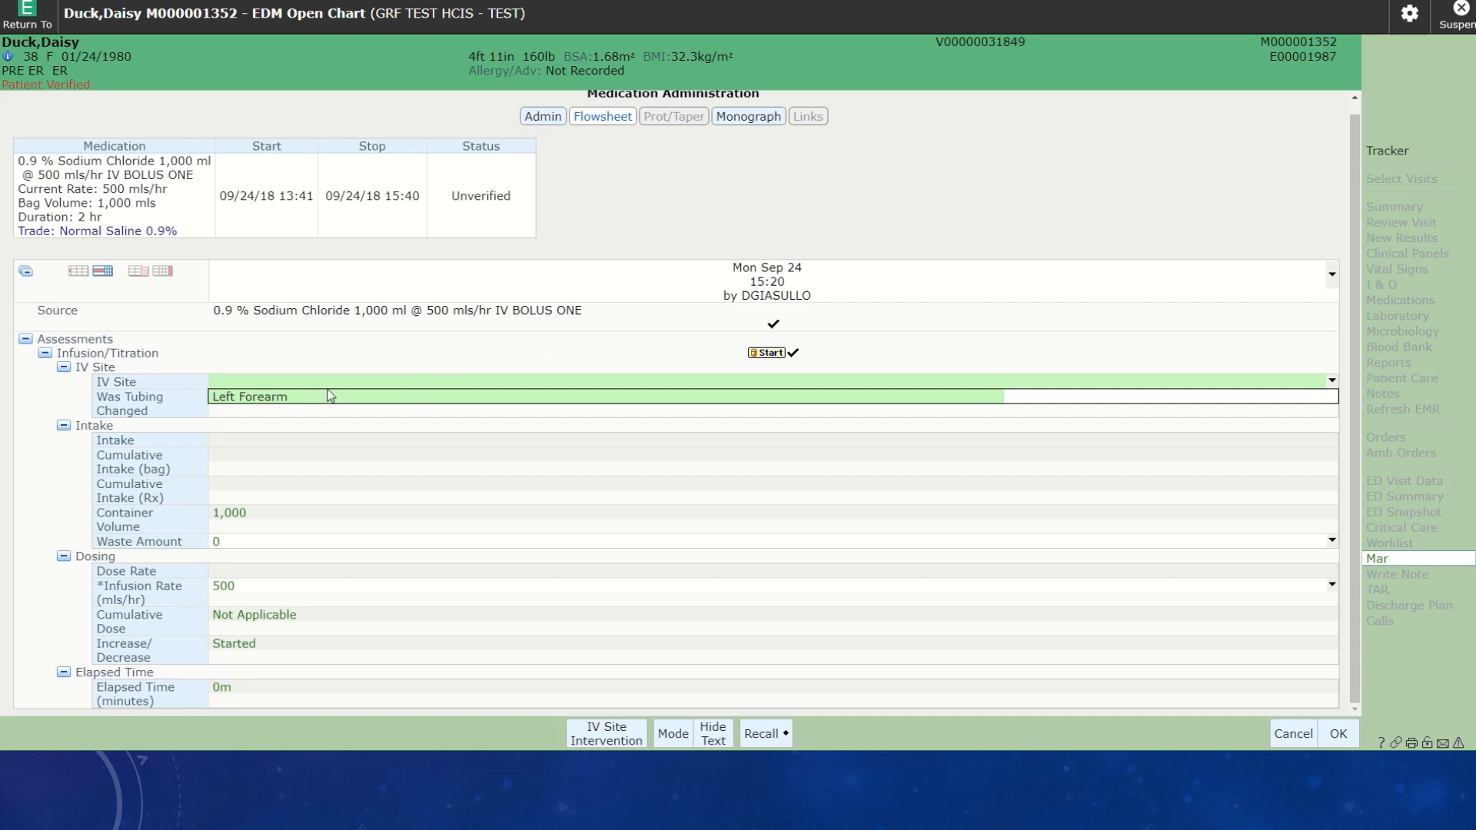
click(258, 399)
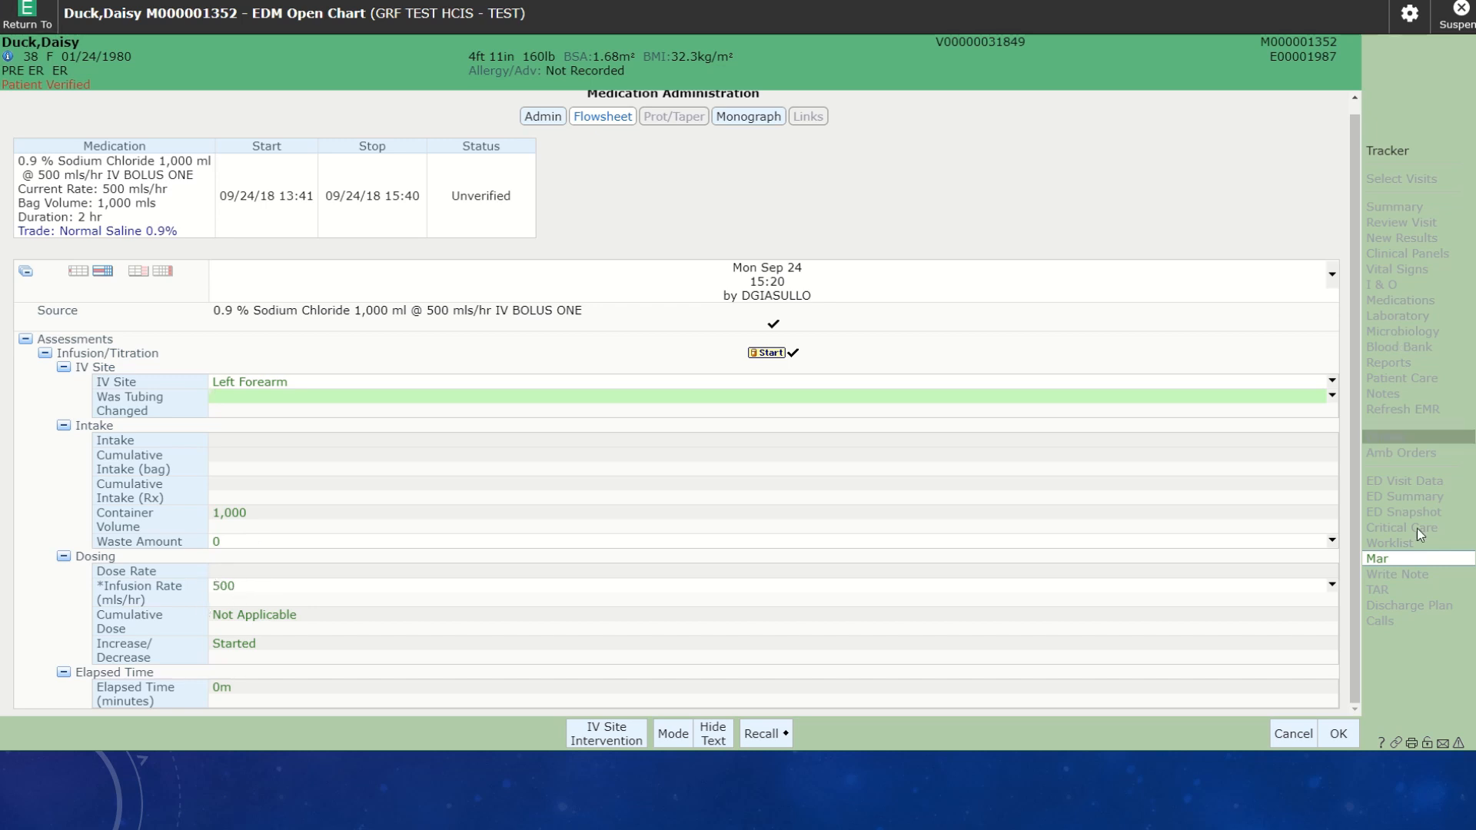
click(1337, 733)
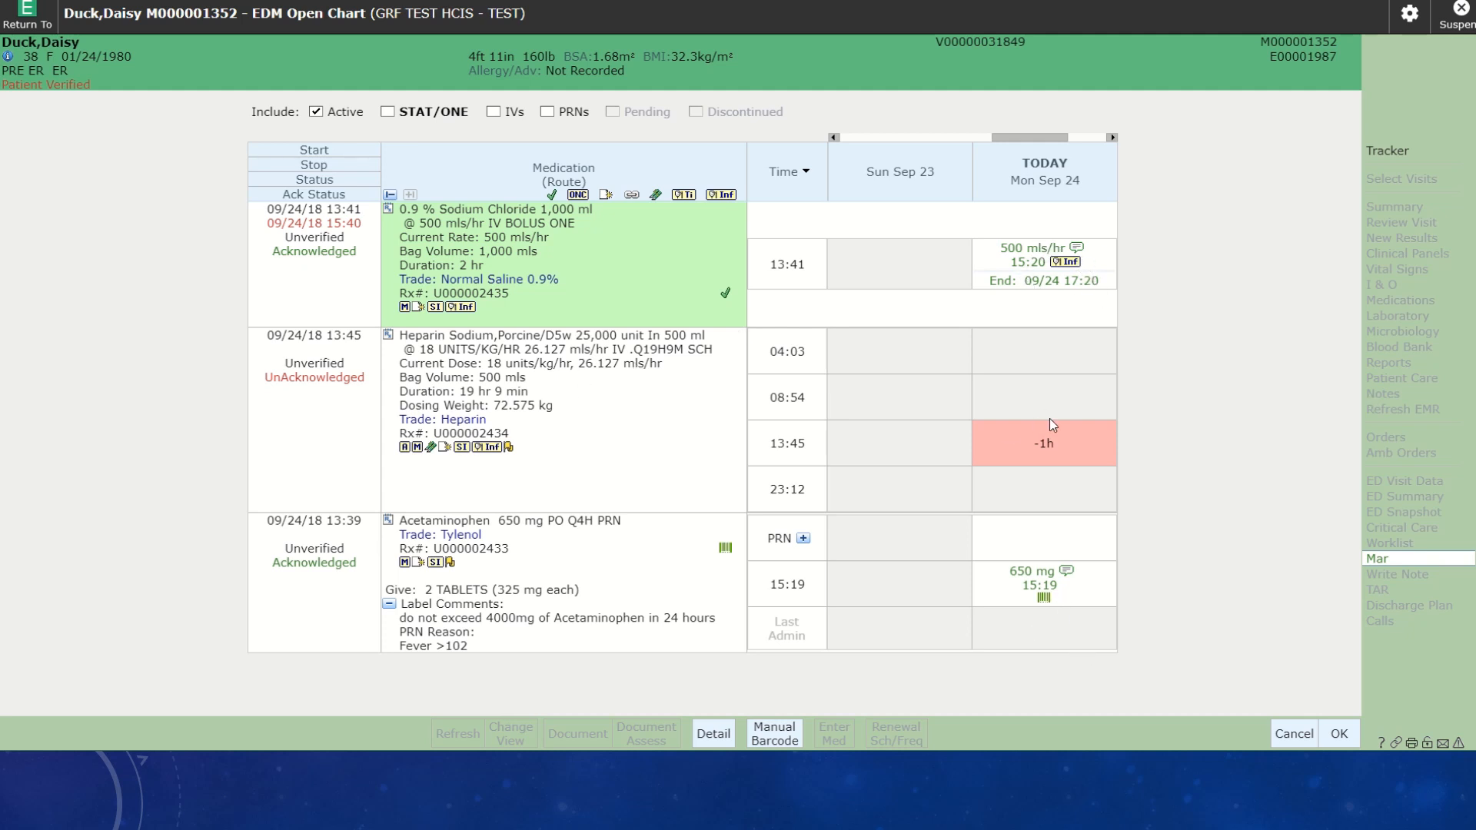
Submit the documented acetaminophen and sodium chloride administrations and save the medication administration session.
click(1338, 735)
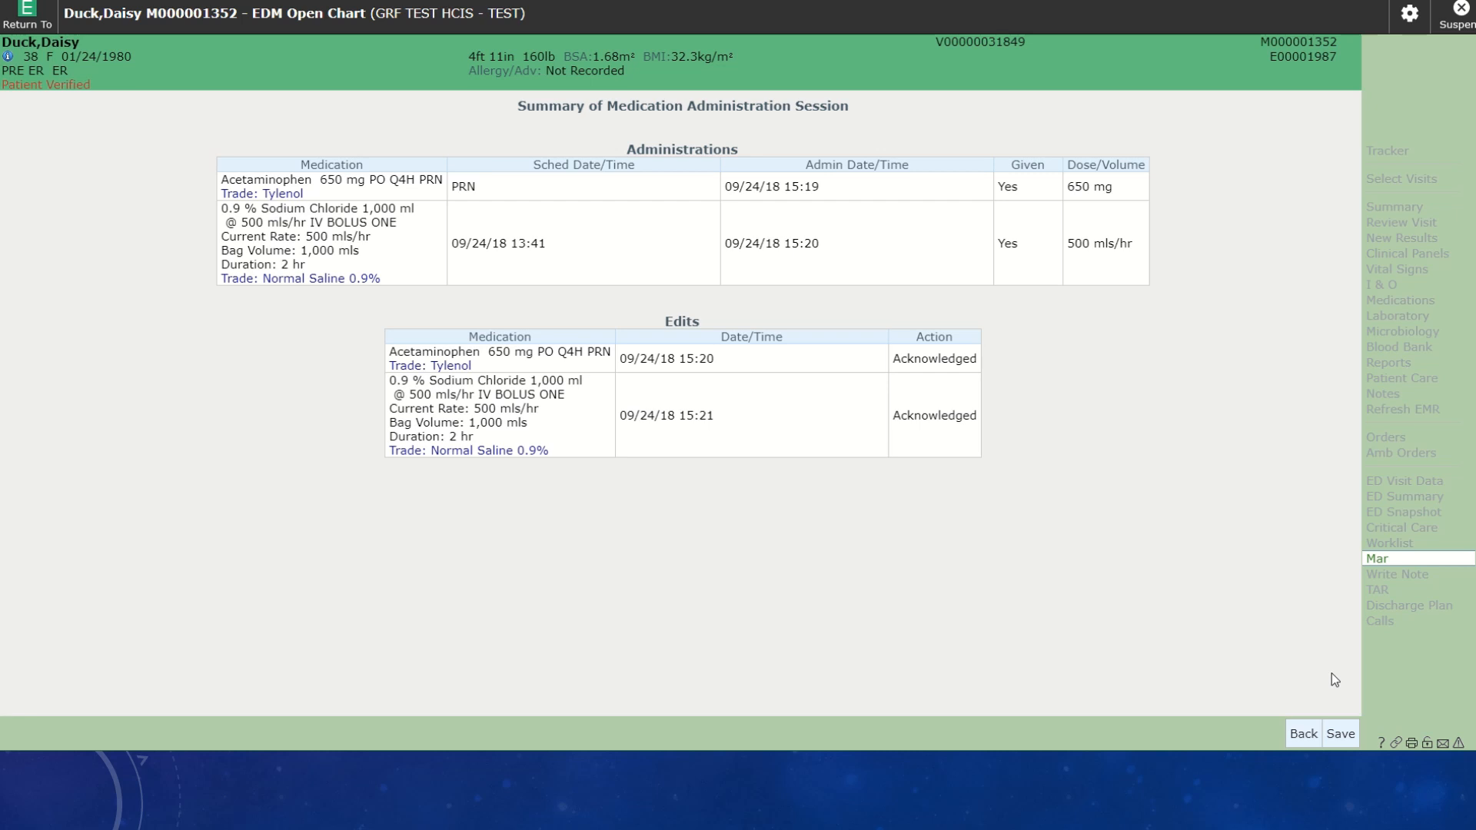
click(1341, 734)
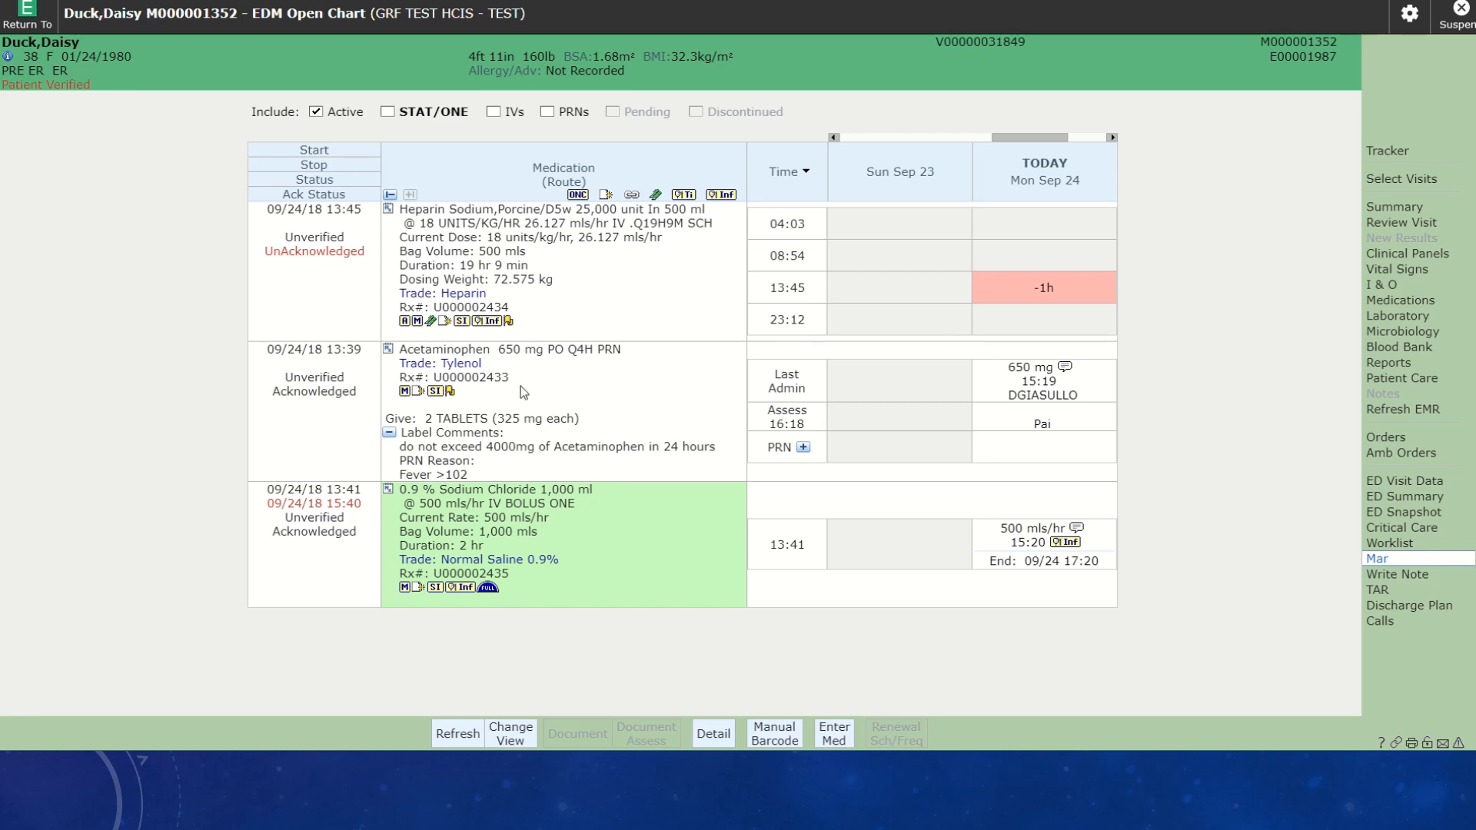
Open the acetaminophen monograph from the MAR and read its warnings, uses, directions and side effects.
click(404, 392)
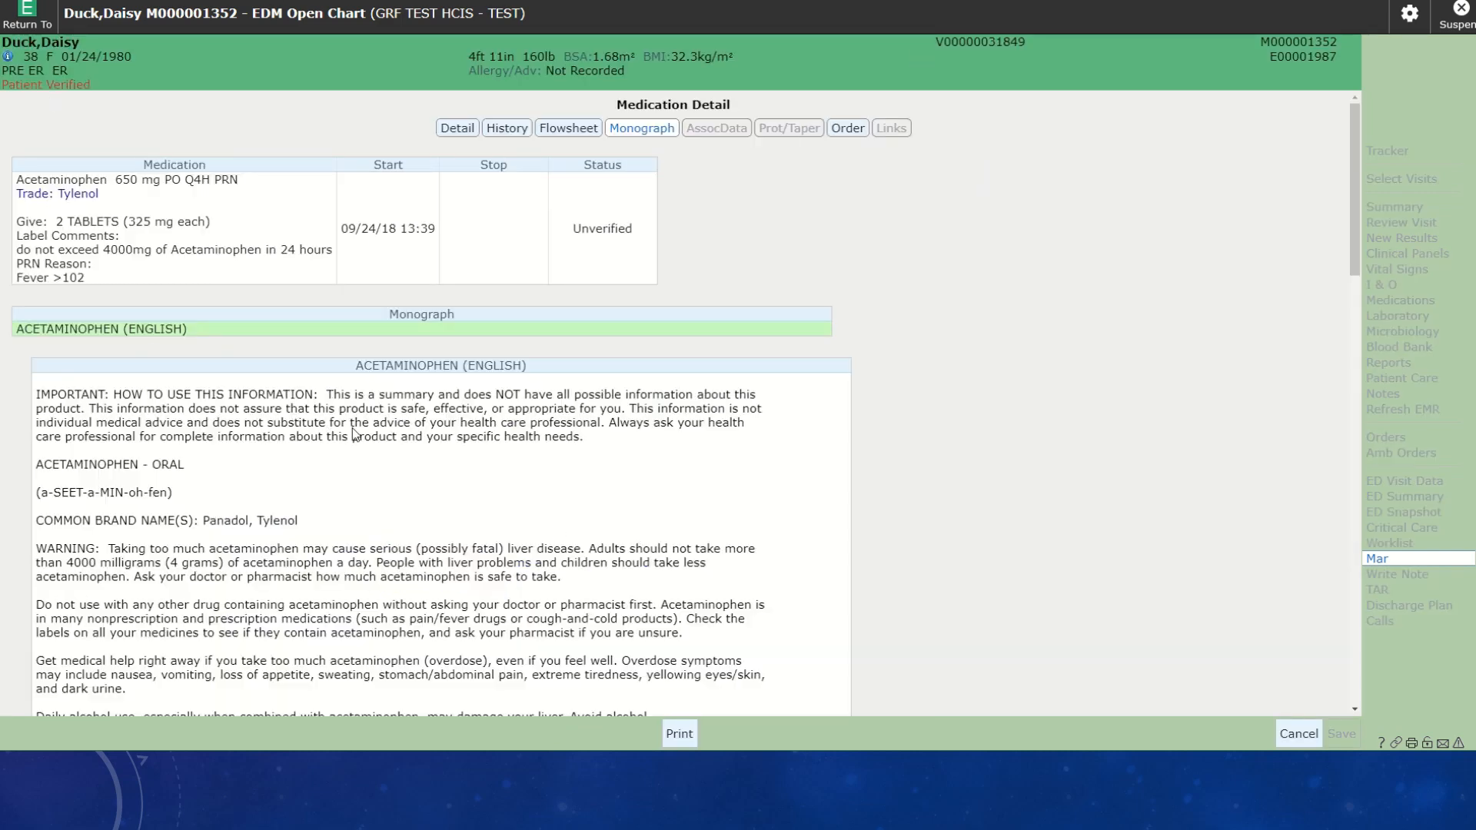
scroll(355, 434, down, 2)
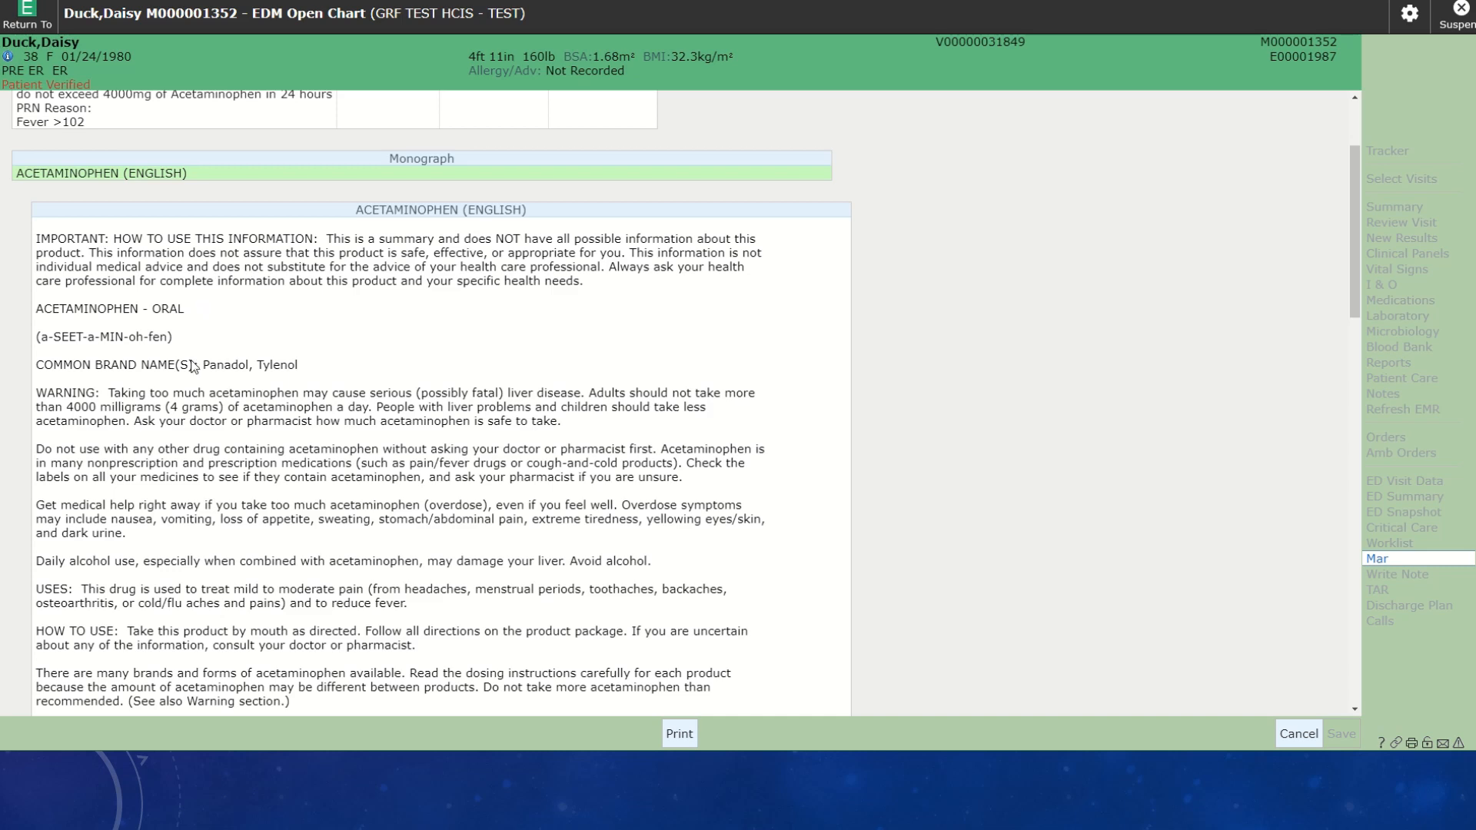
scroll(329, 488, down, 1)
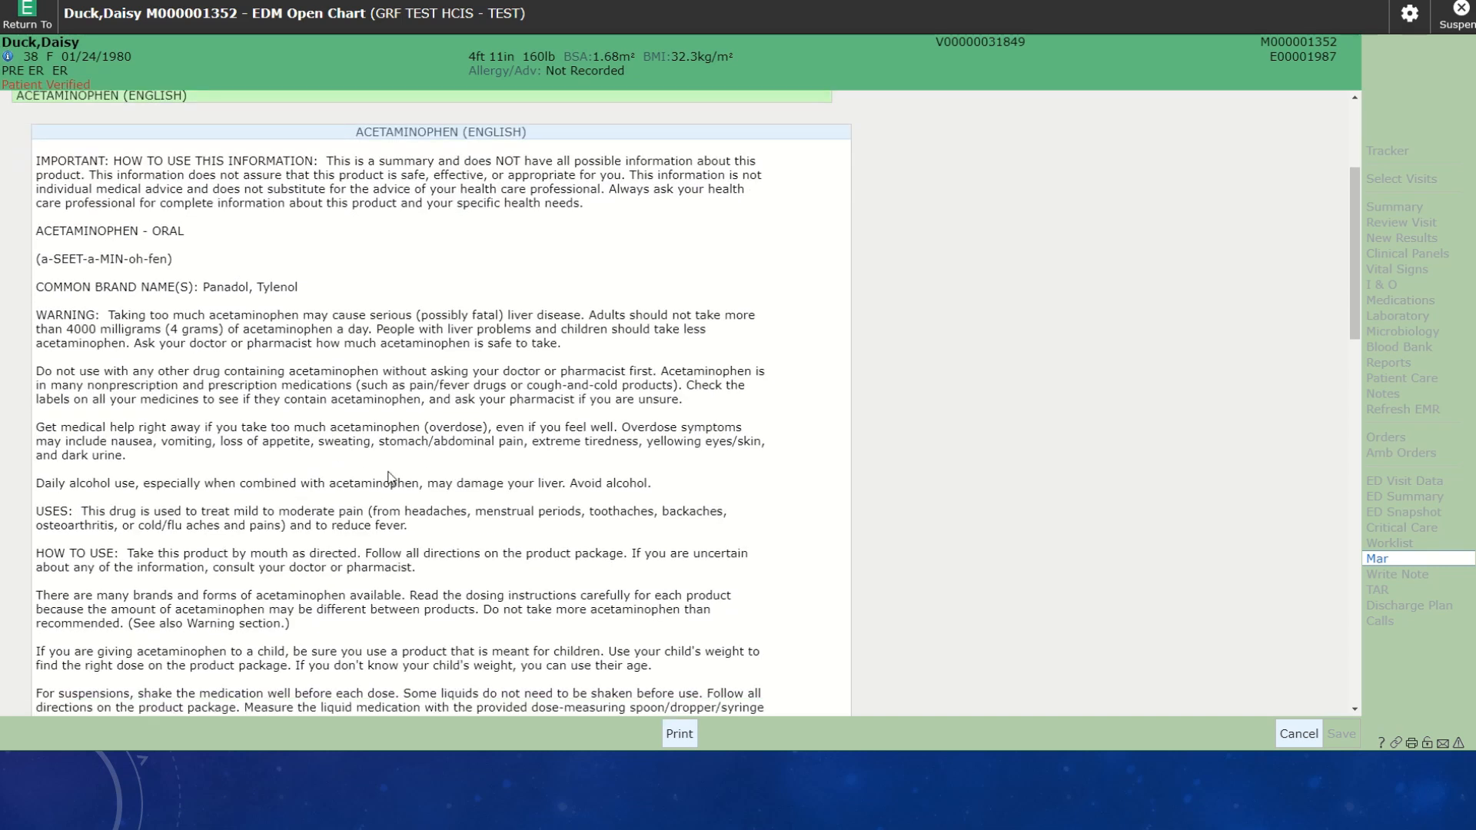
scroll(225, 444, down, 1)
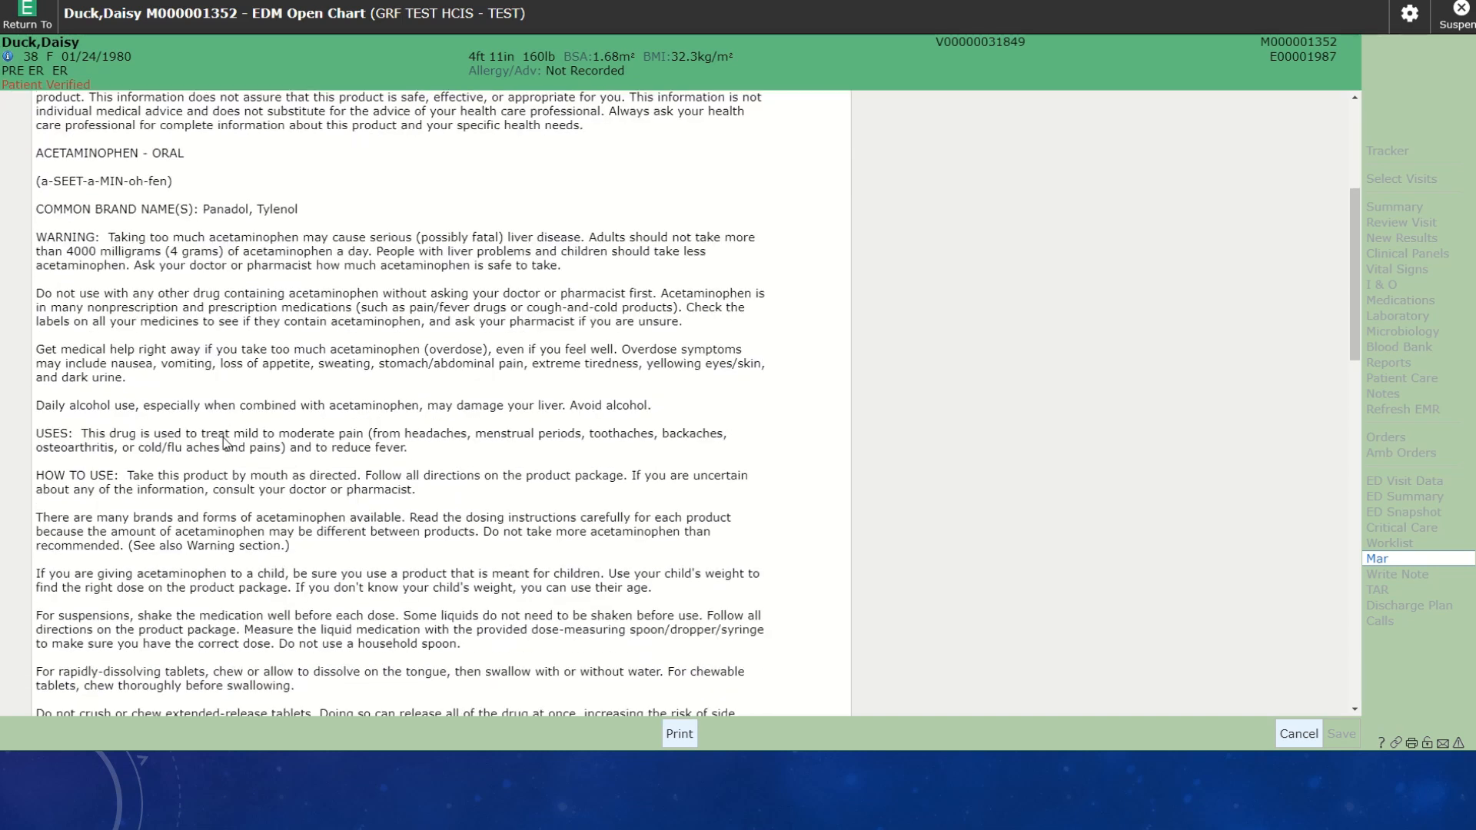
scroll(226, 445, down, 3)
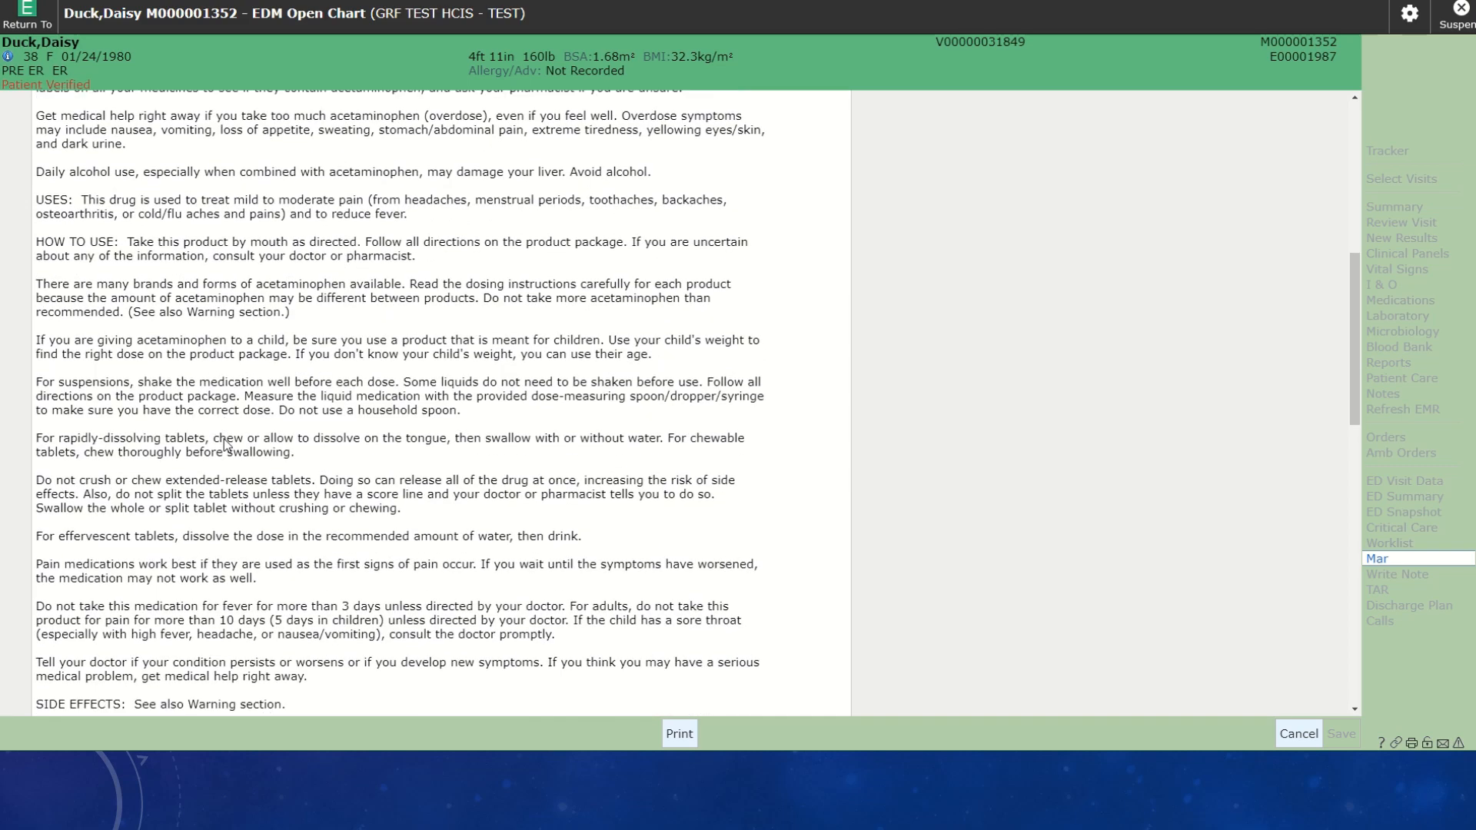
scroll(226, 444, down, 4)
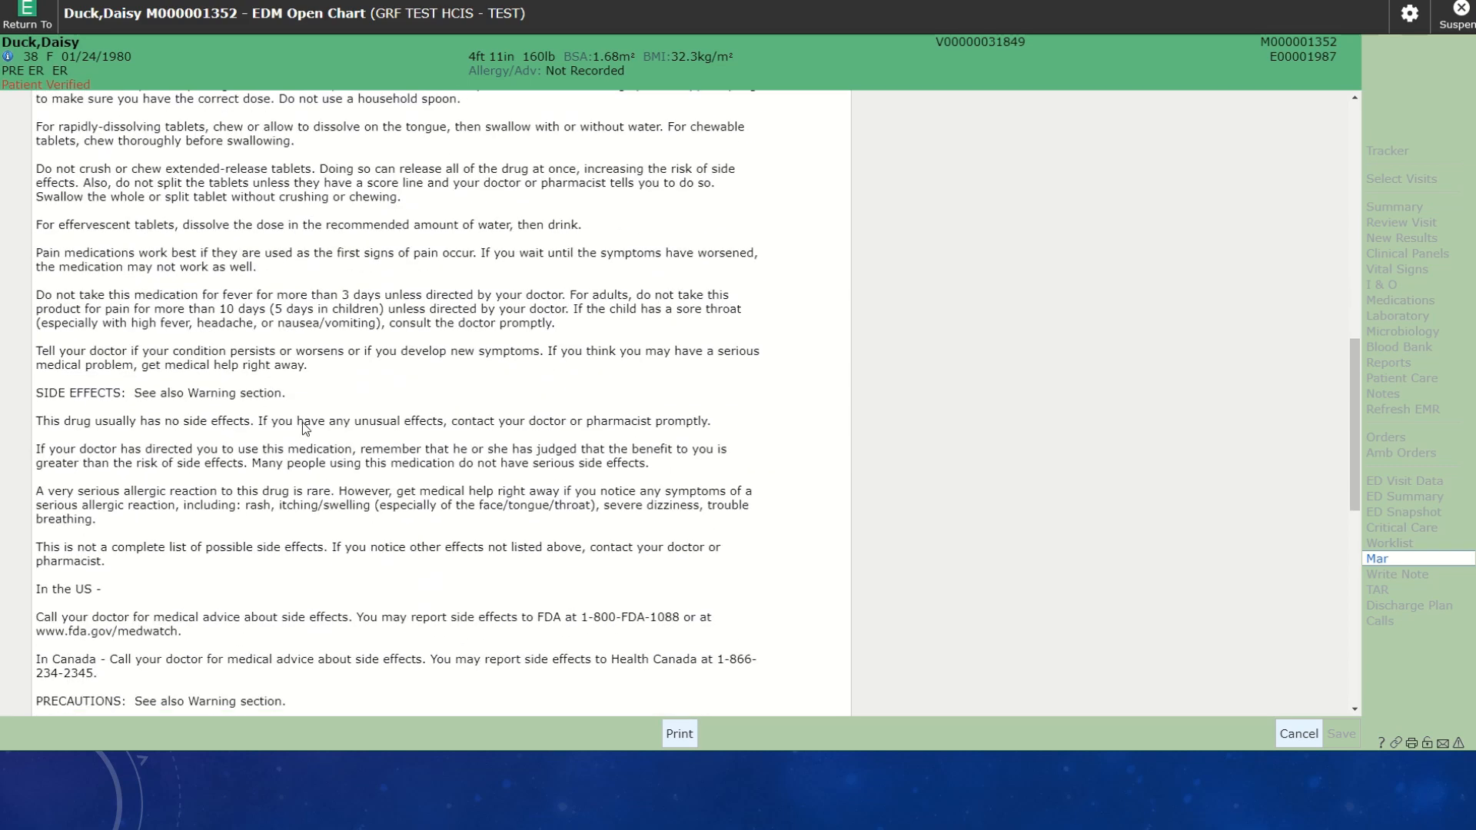
scroll(302, 427, up, 4)
scroll(292, 437, up, 2)
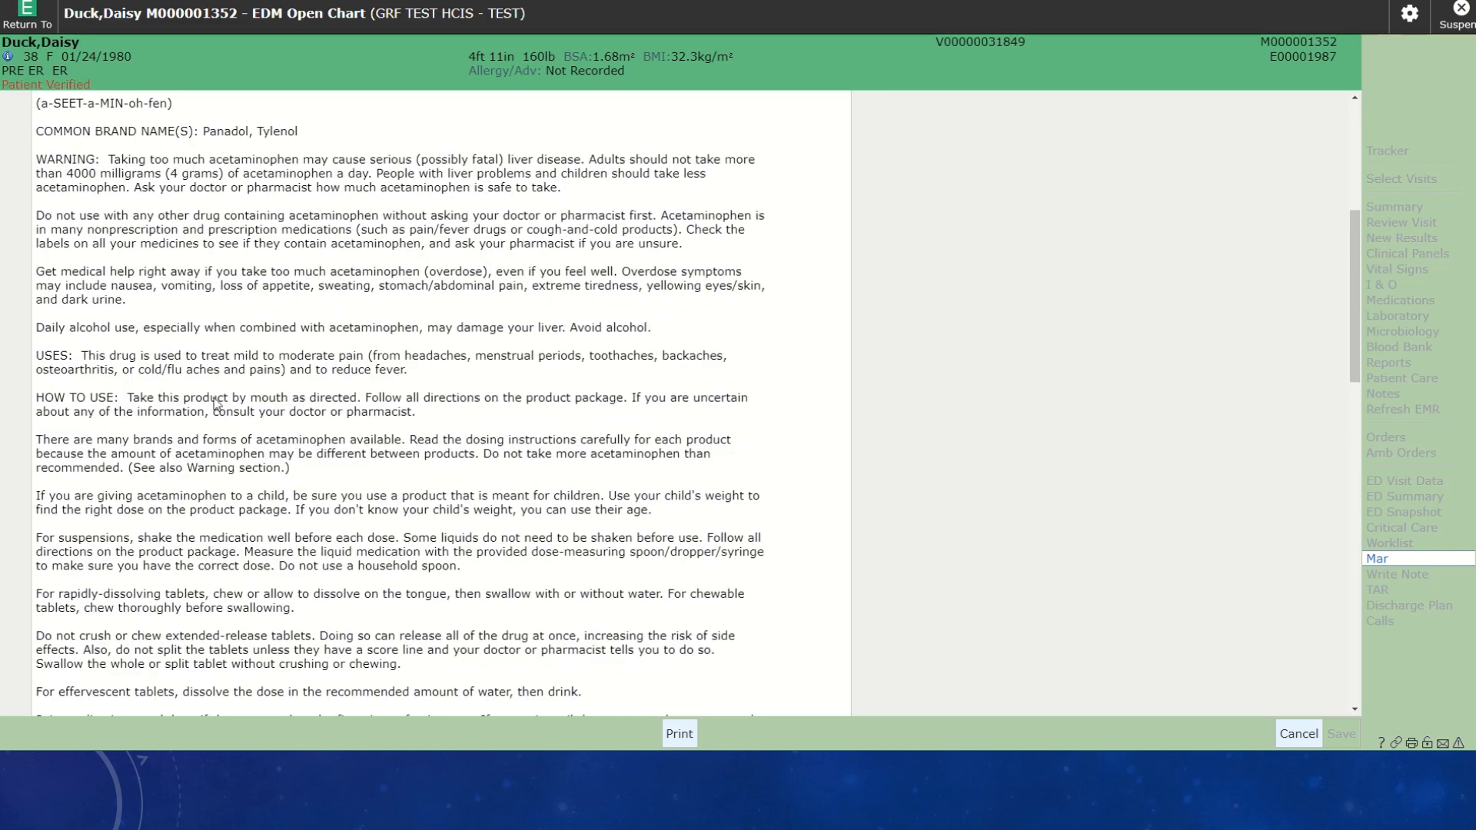
scroll(388, 217, up, 1)
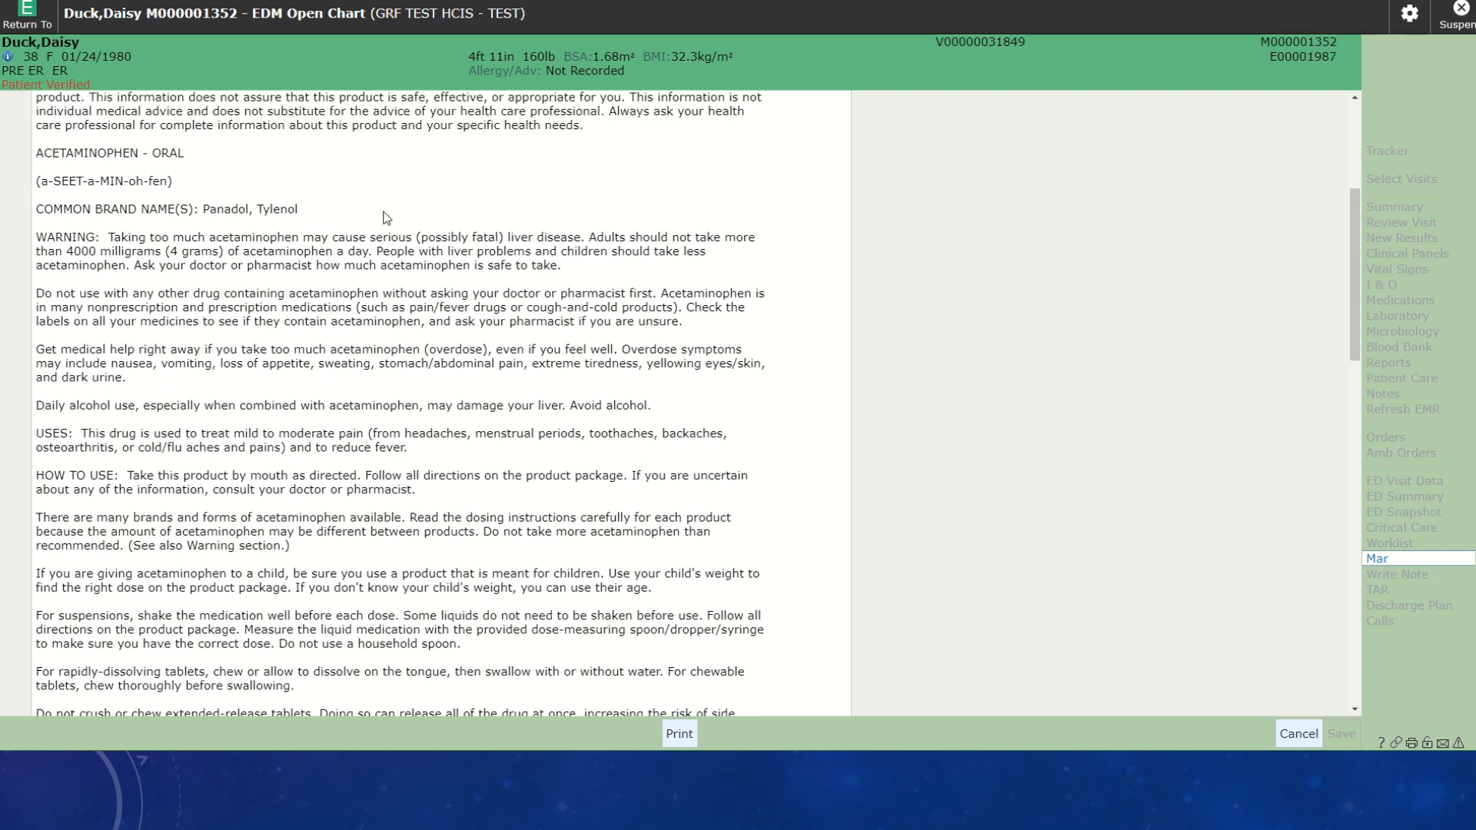
scroll(340, 219, up, 2)
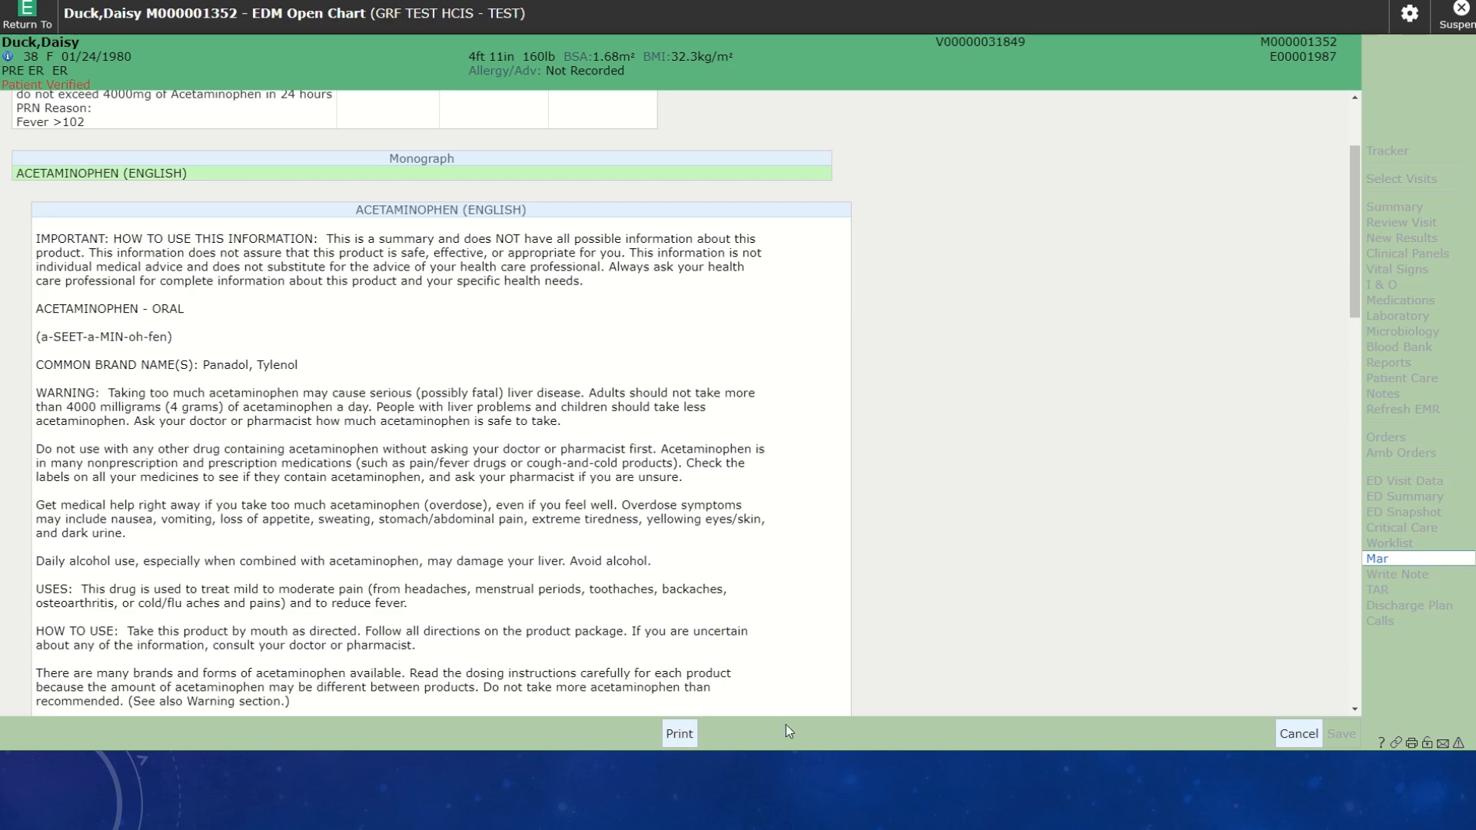
scroll(678, 546, up, 2)
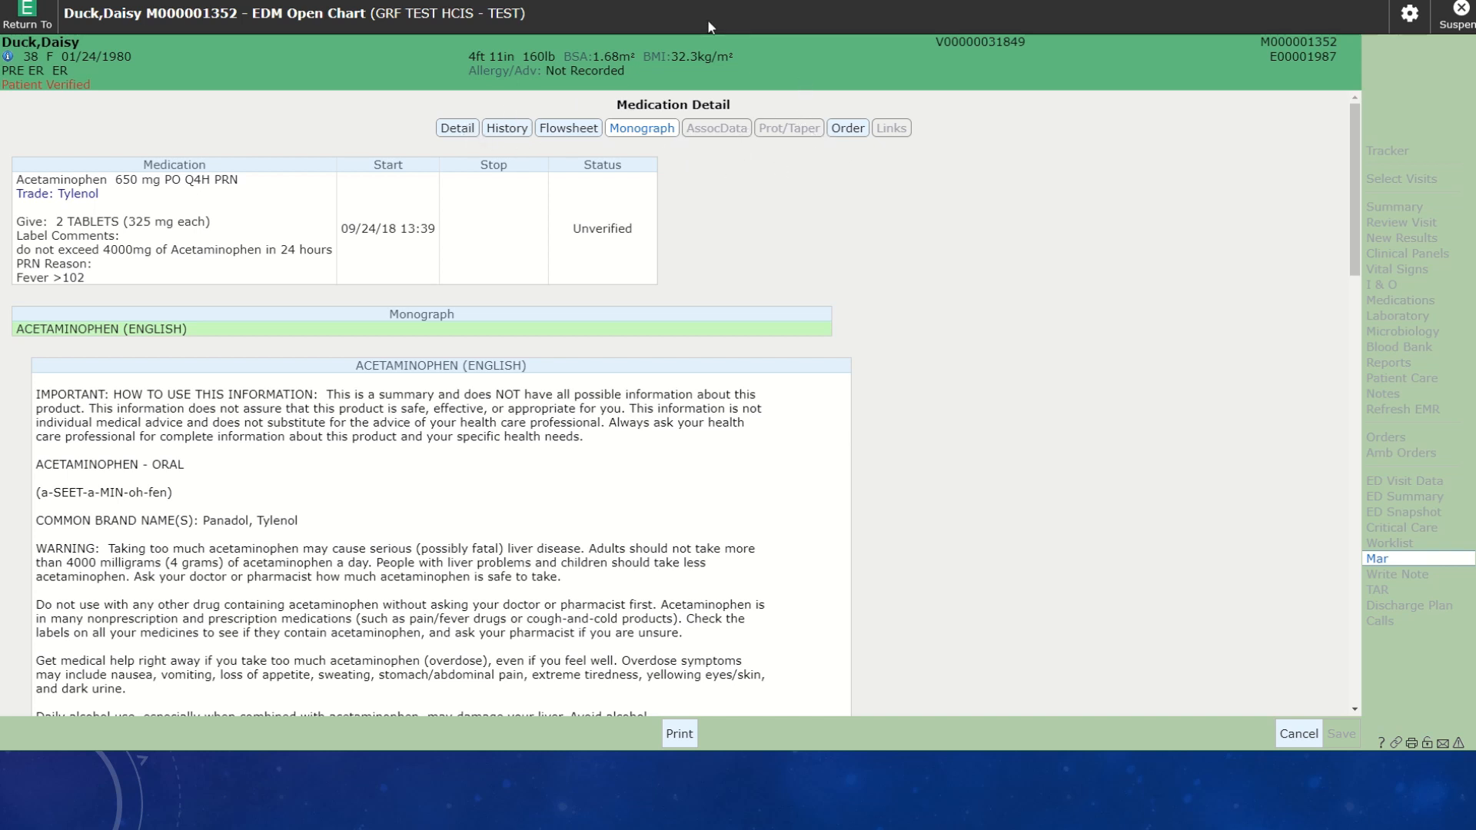
Review the acetaminophen order's detail, history and flowsheet, and return to the MAR.
click(455, 129)
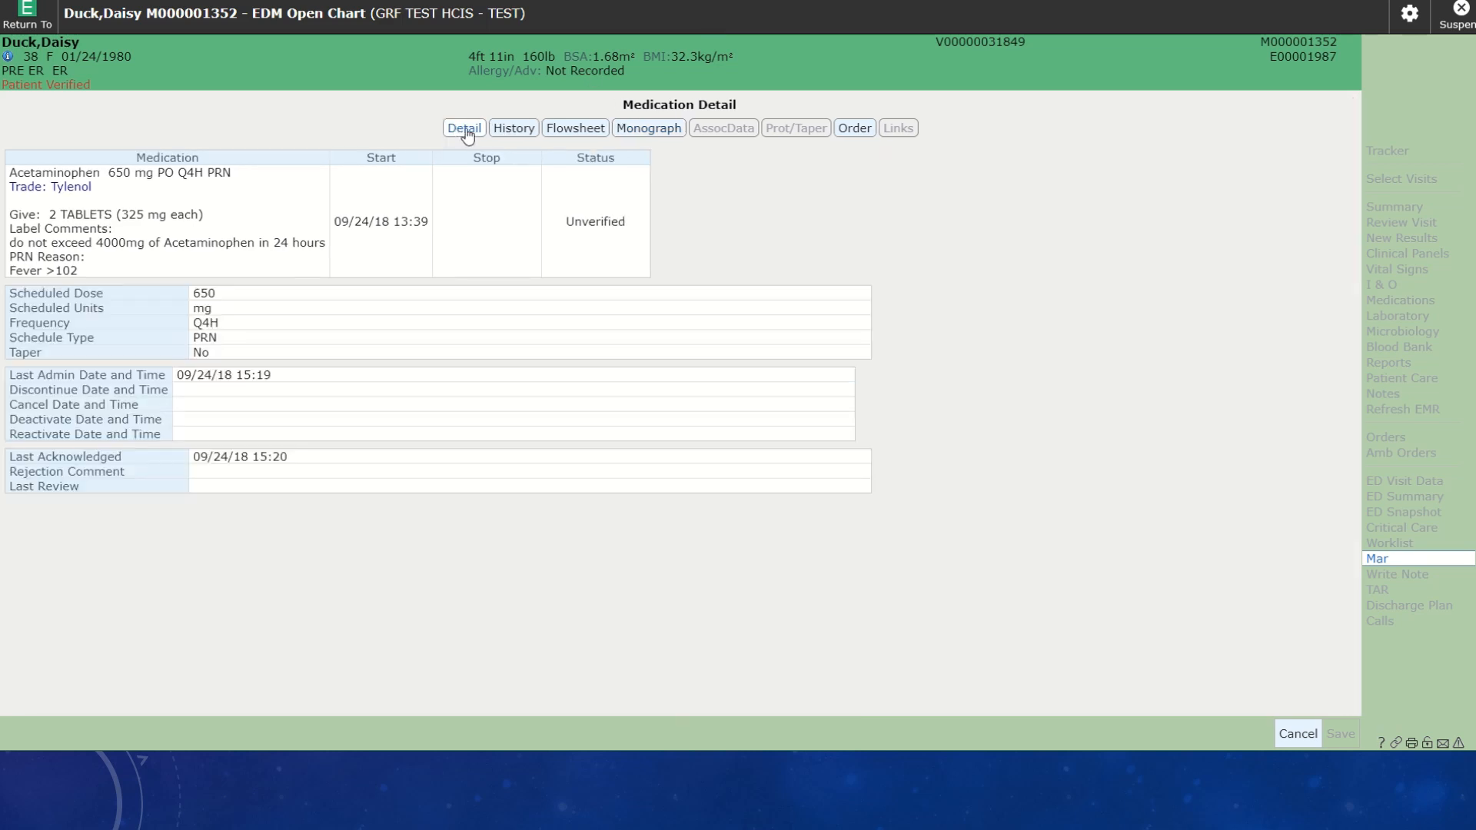
click(525, 132)
click(580, 131)
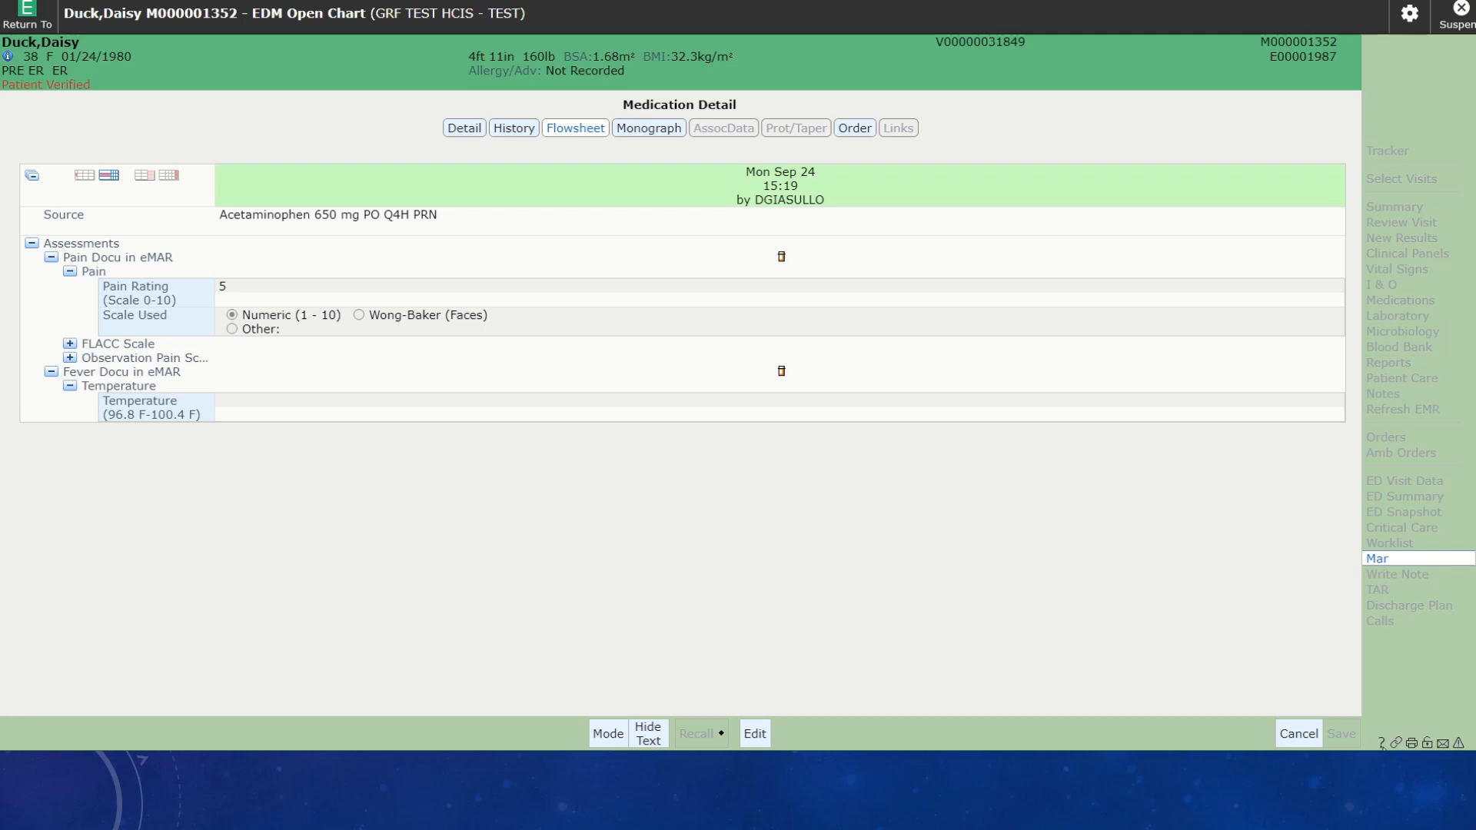
click(1299, 733)
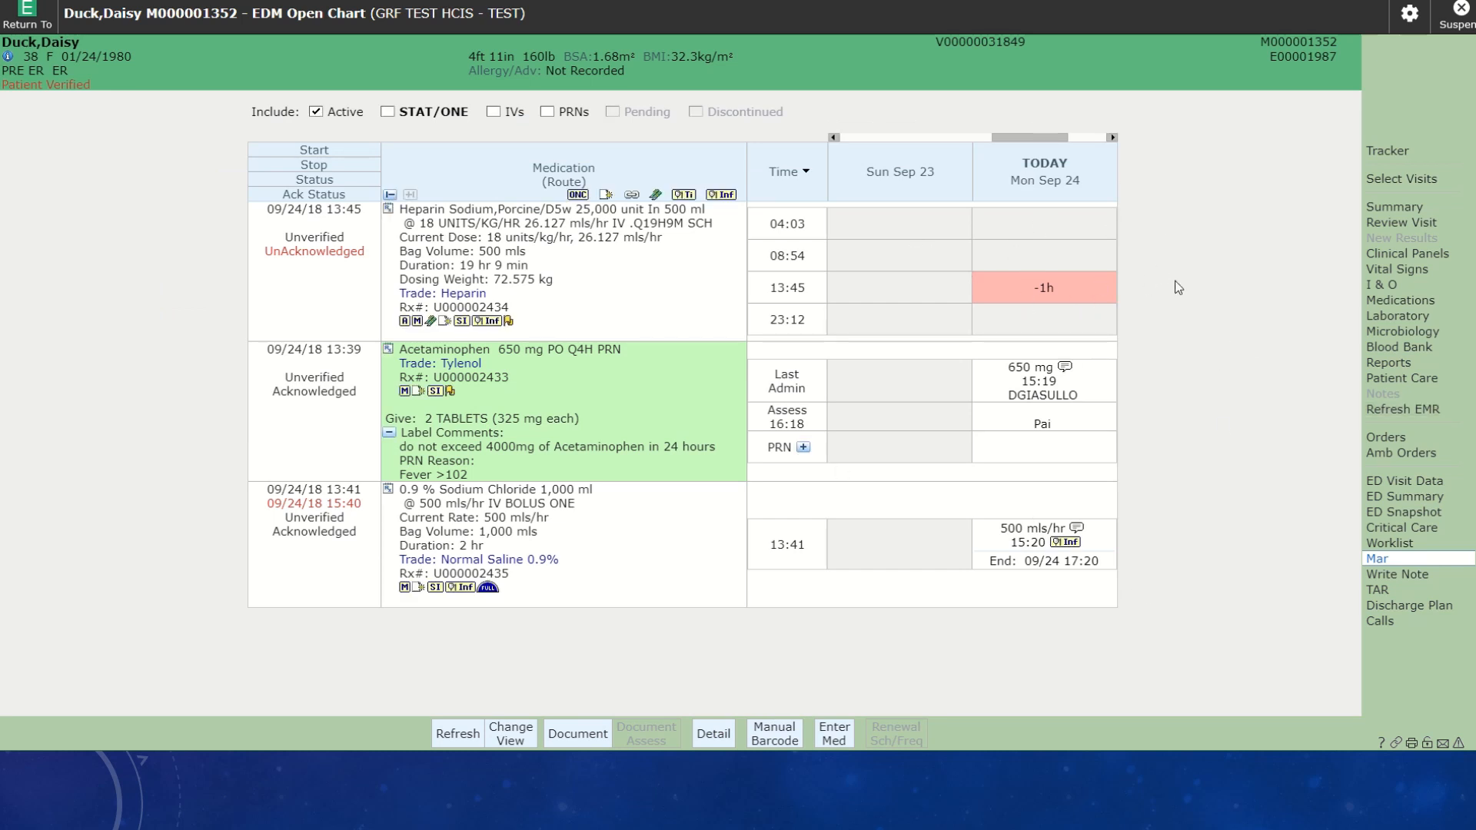
Start an Infuse/Titrate entry for the sodium chloride bolus, continuing despite its unverified status, with Left Forearm as the IV site.
click(1030, 536)
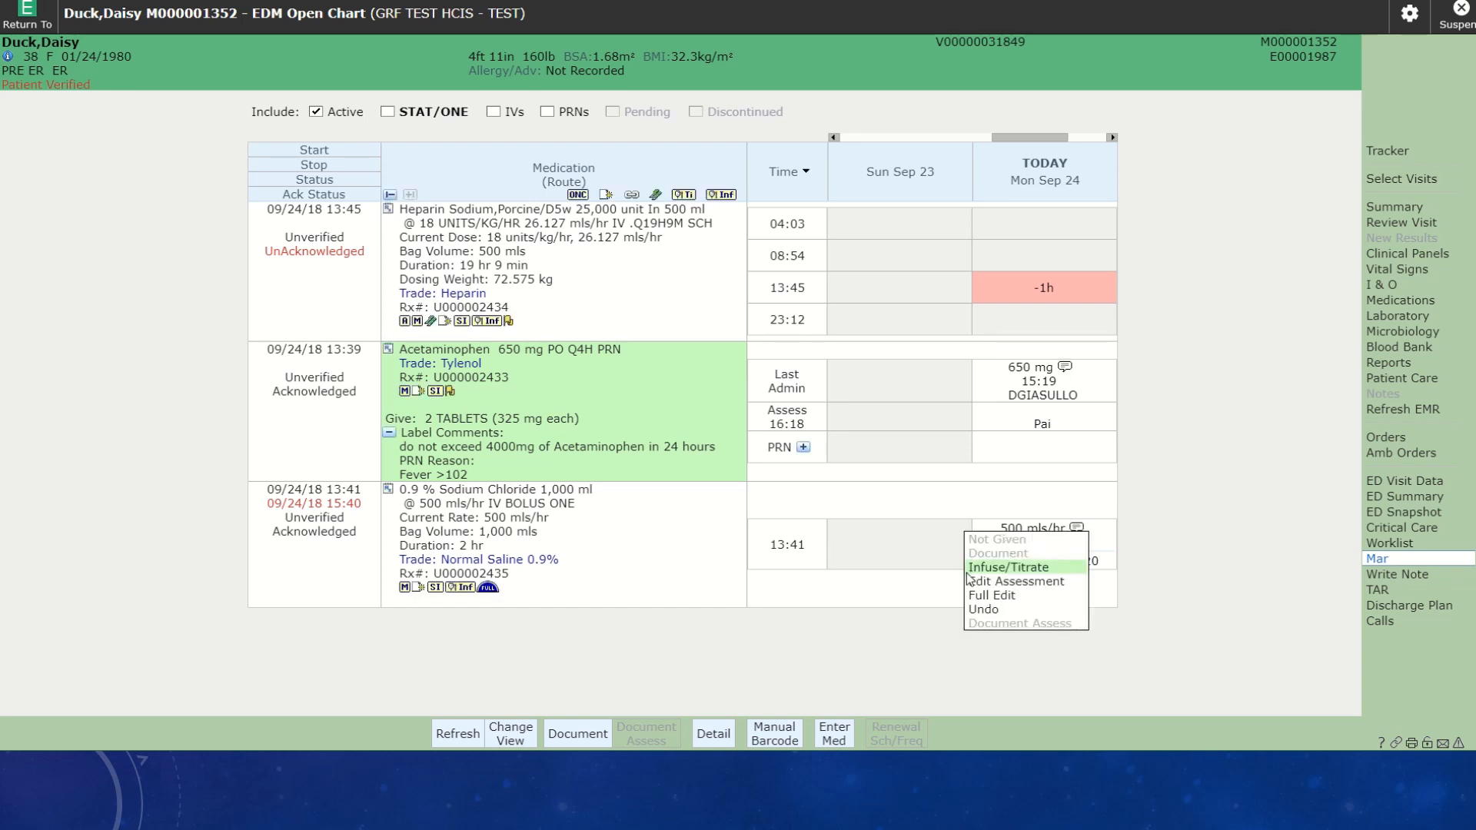
click(1013, 567)
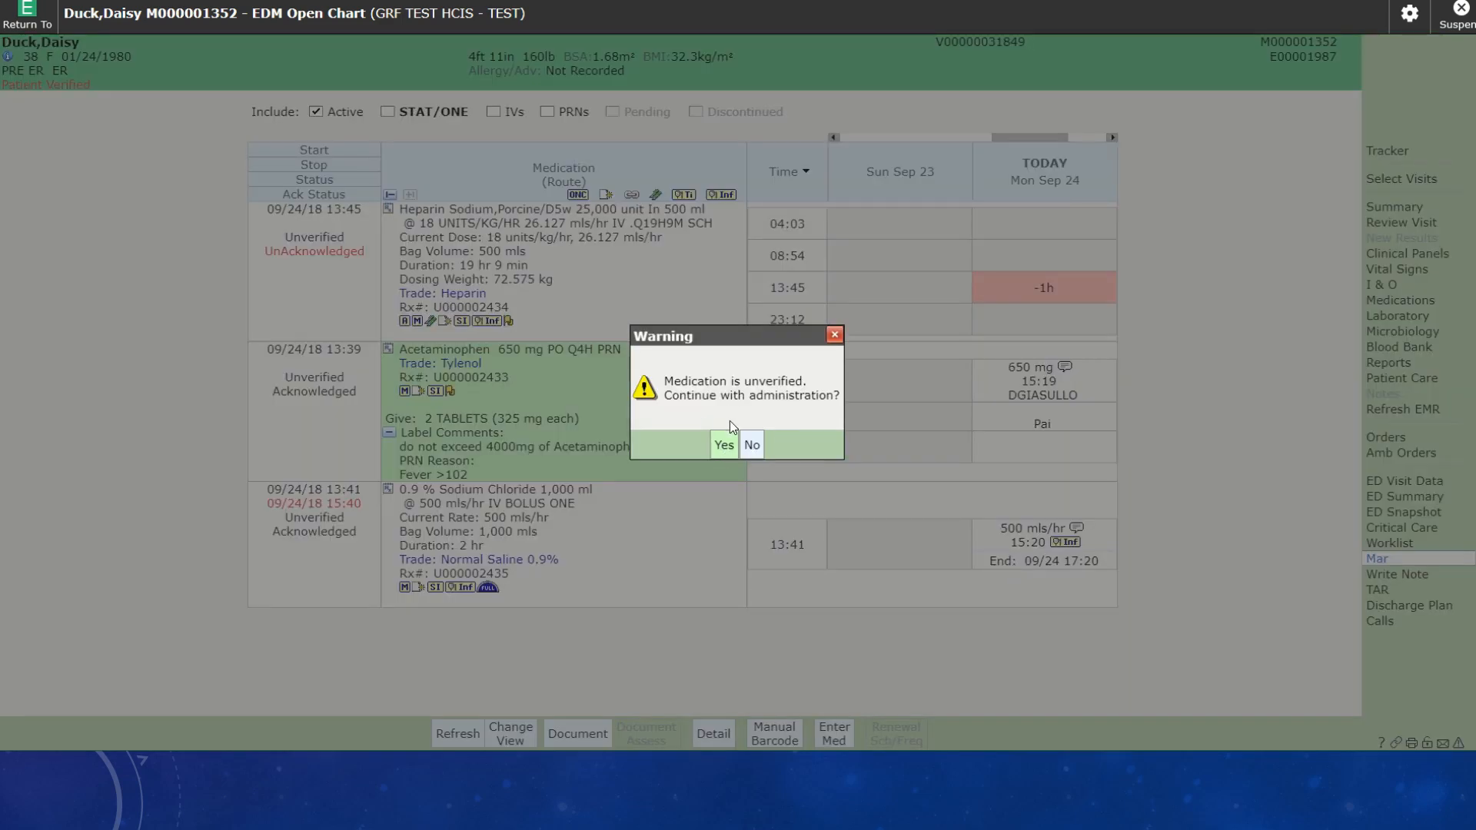
click(722, 446)
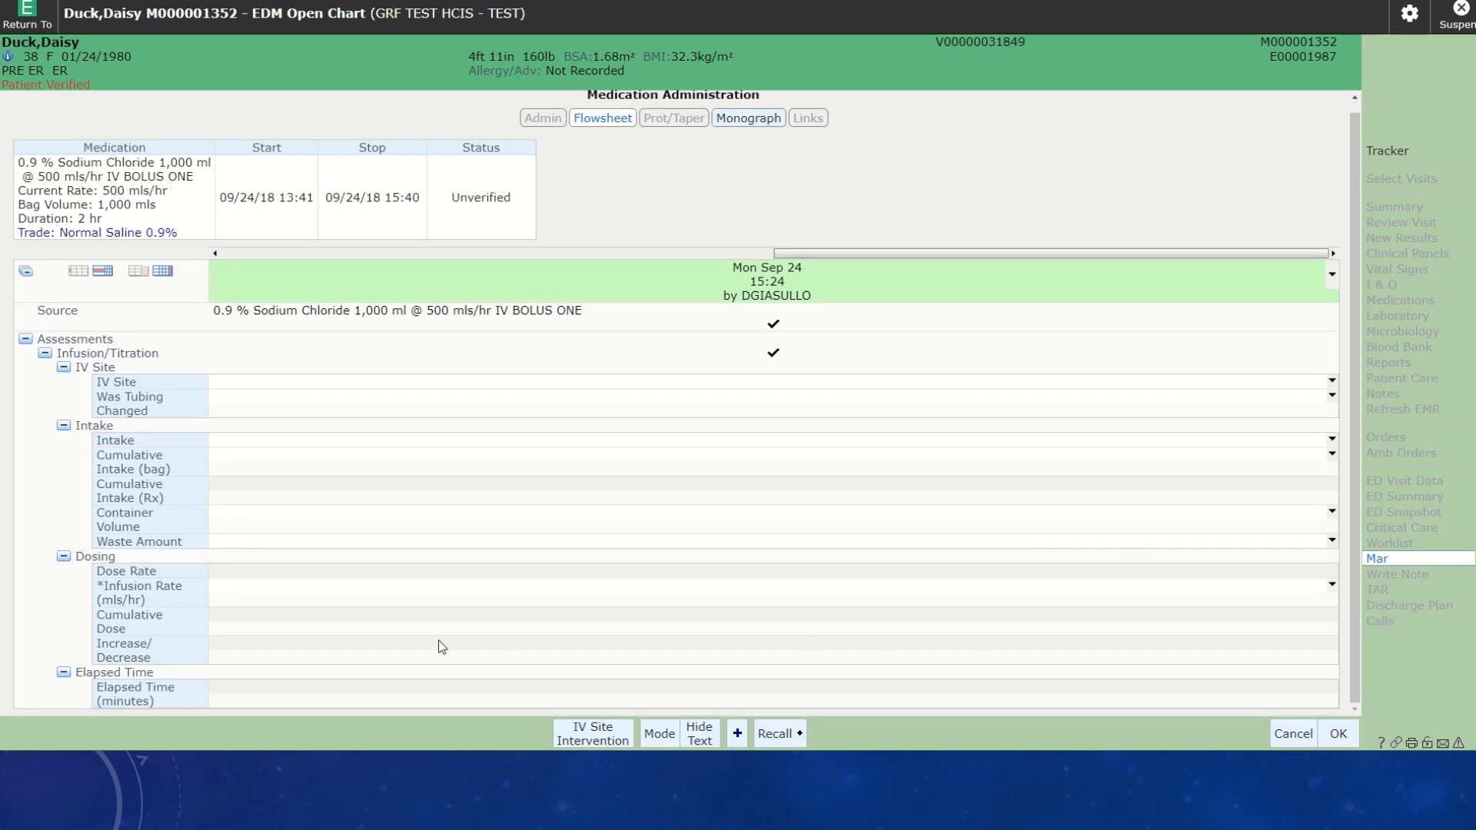
click(1334, 385)
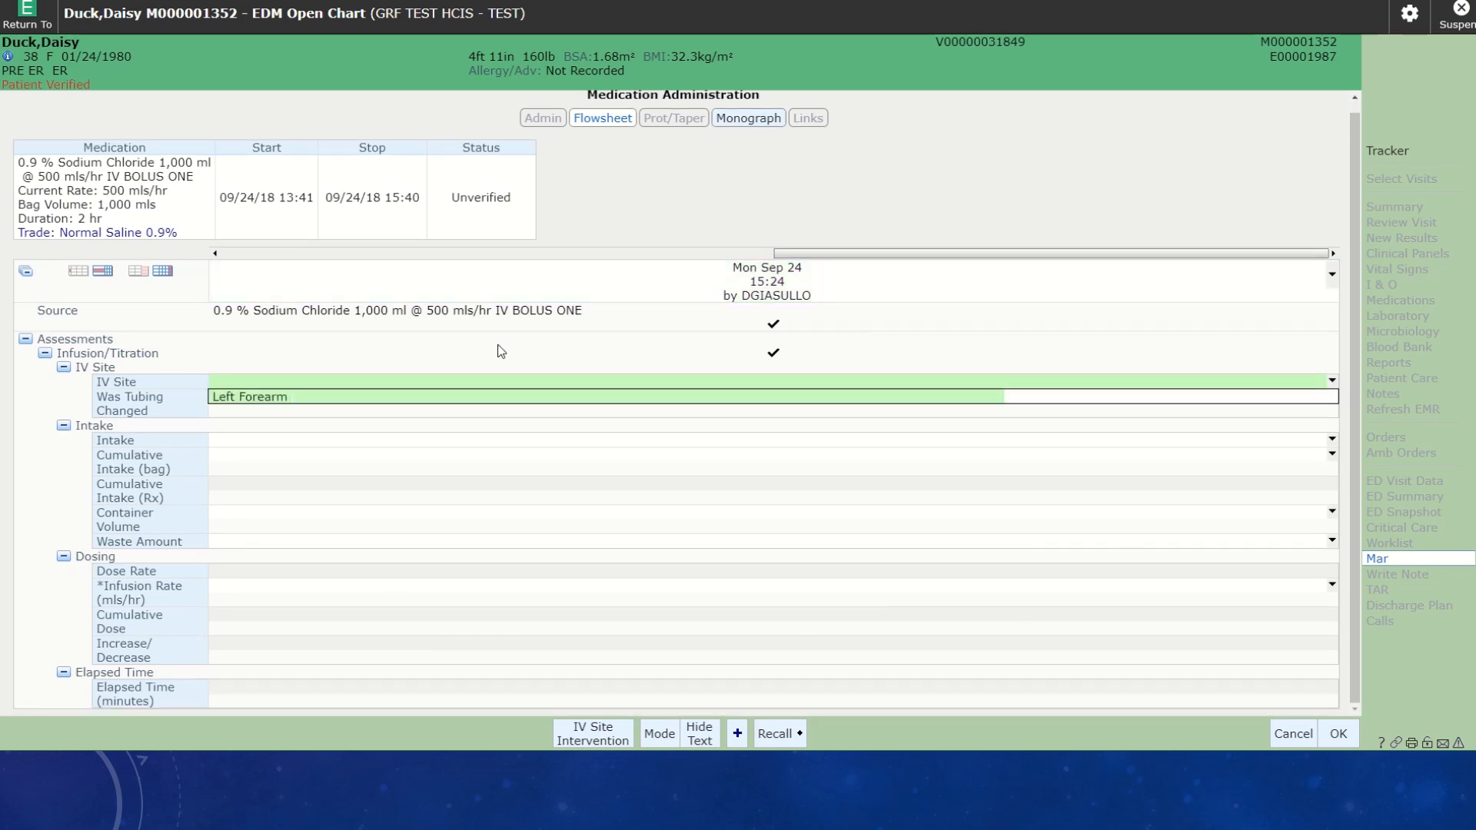
click(286, 396)
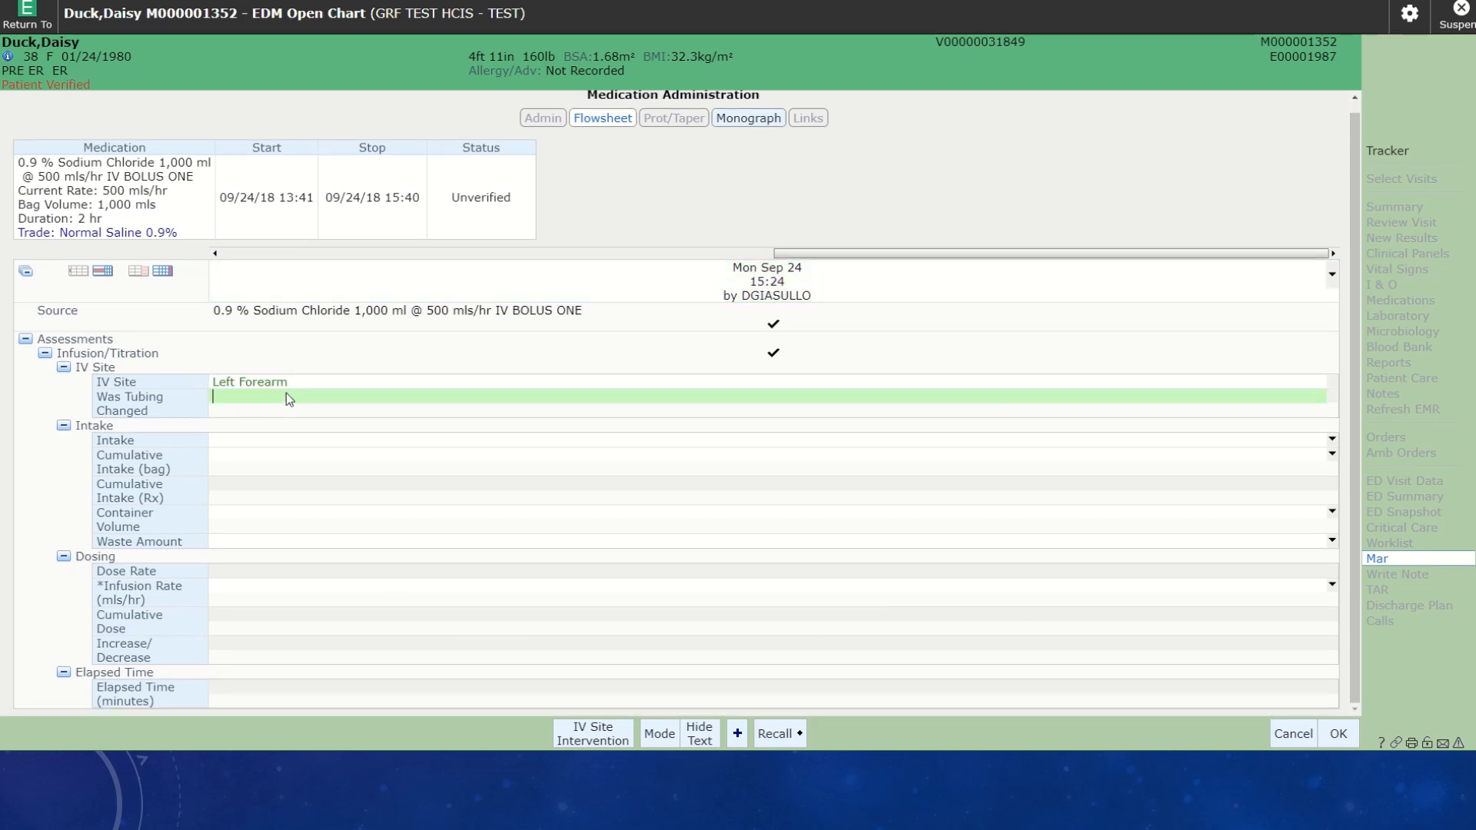
Record a container volume of 0 for the sodium chloride infusion.
click(215, 530)
click(398, 515)
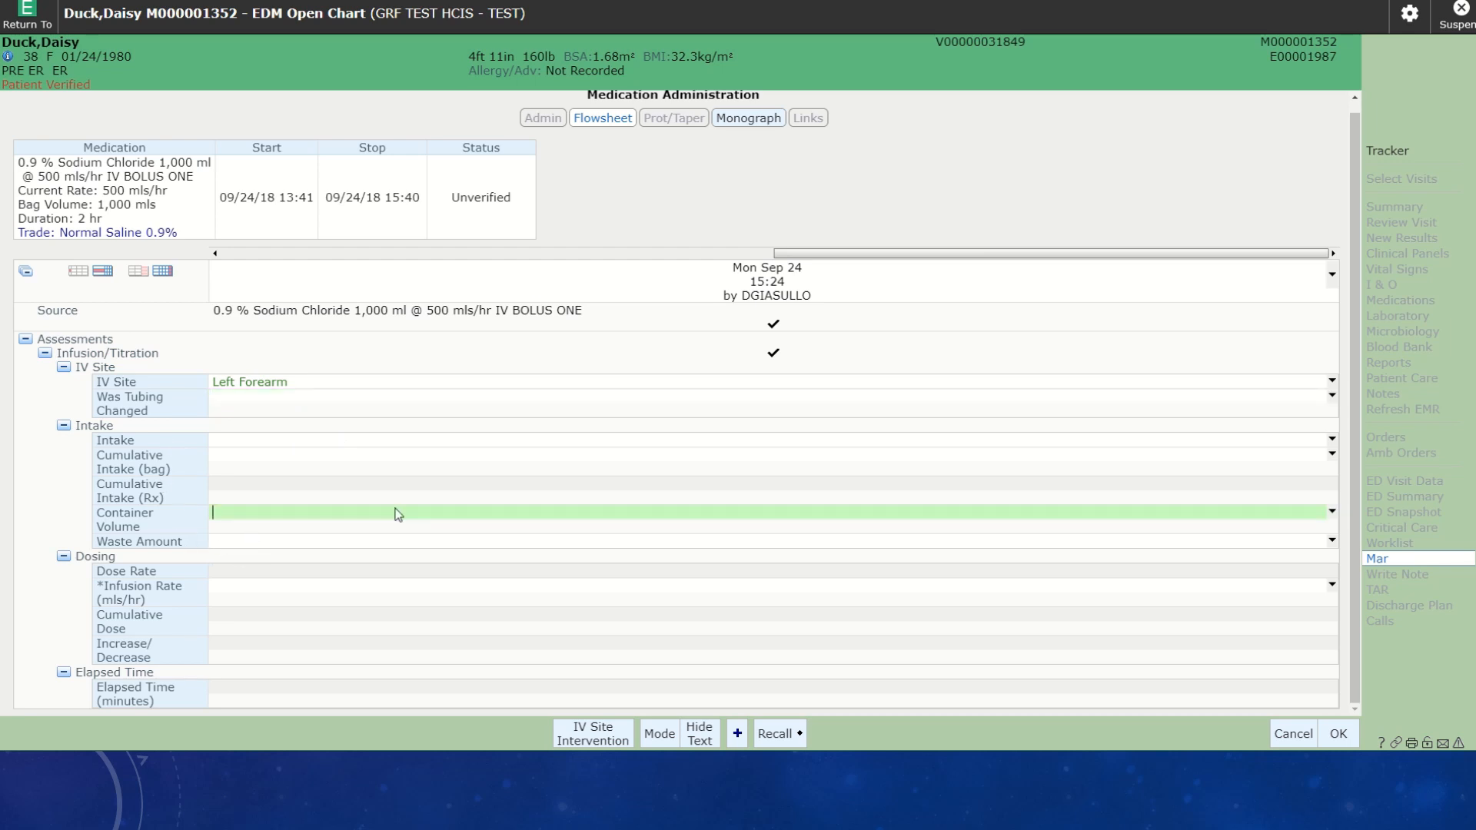
text(0)
key(Tab)
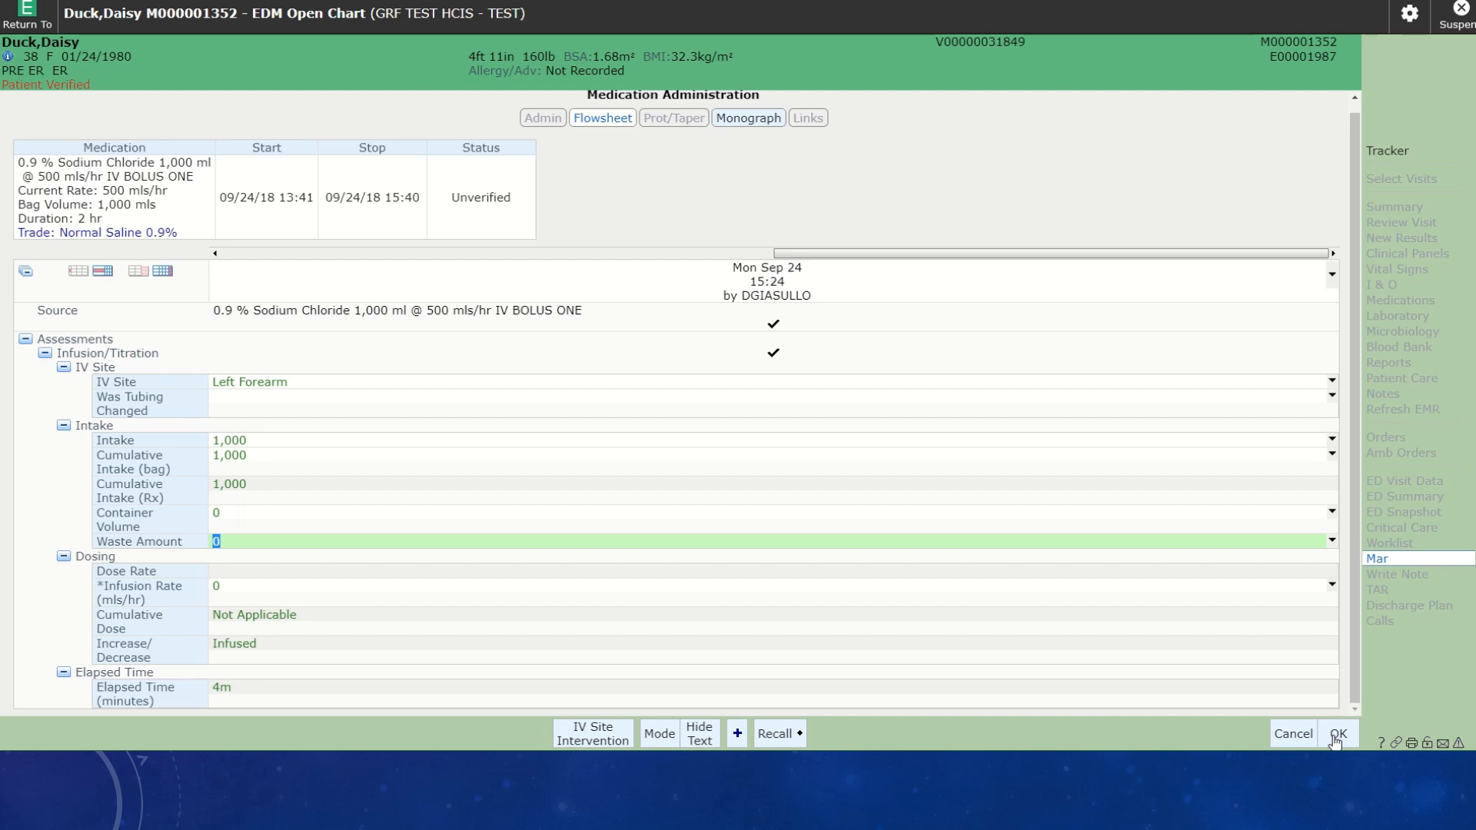
Change the sodium chloride infusion's container volume to 500.
click(238, 513)
text(5)
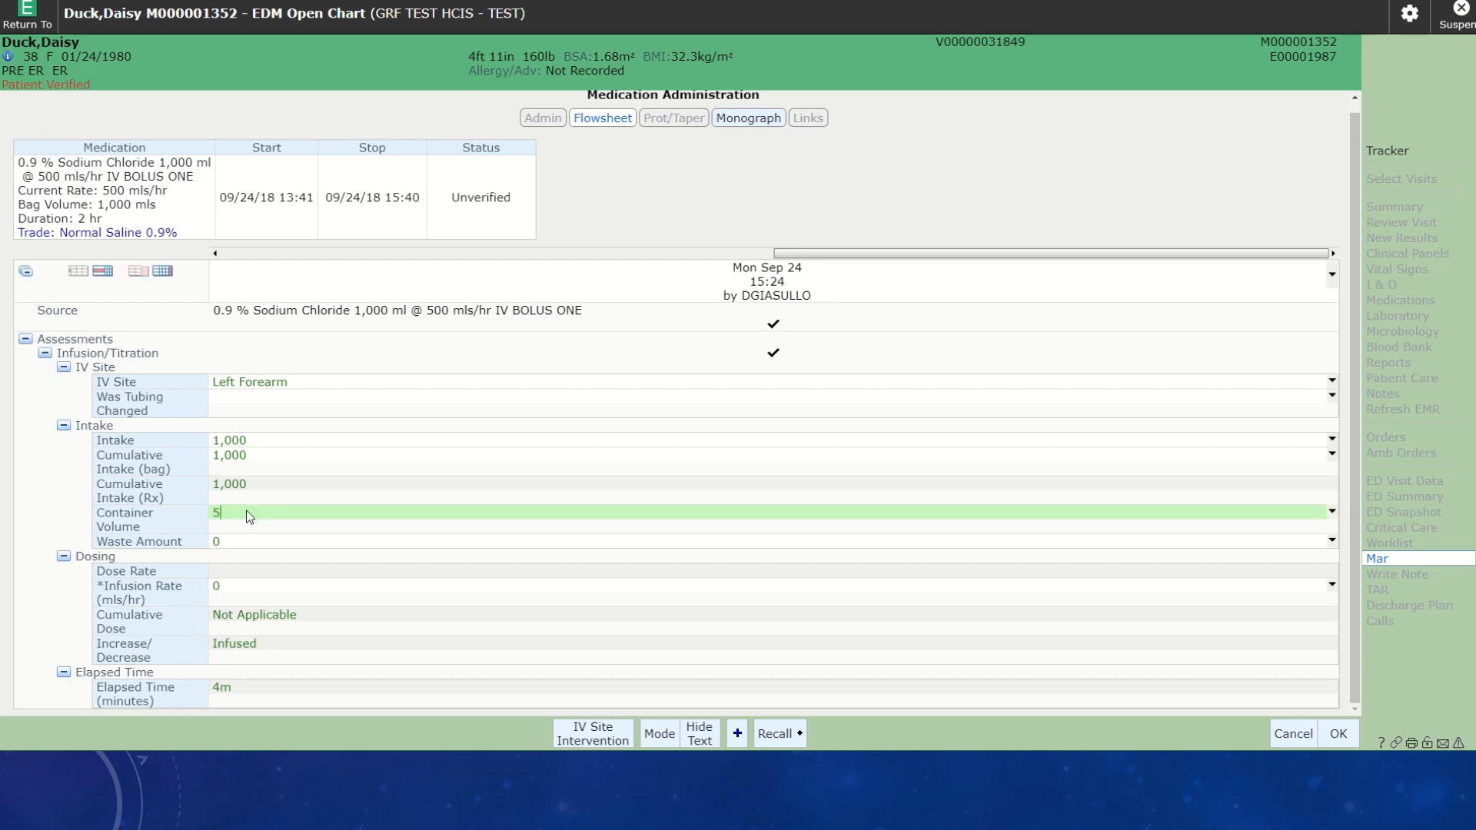
text(00)
key(Tab)
Set the sodium chloride infusion rate to 0 mls/hr to pause it and accept the entry.
click(229, 587)
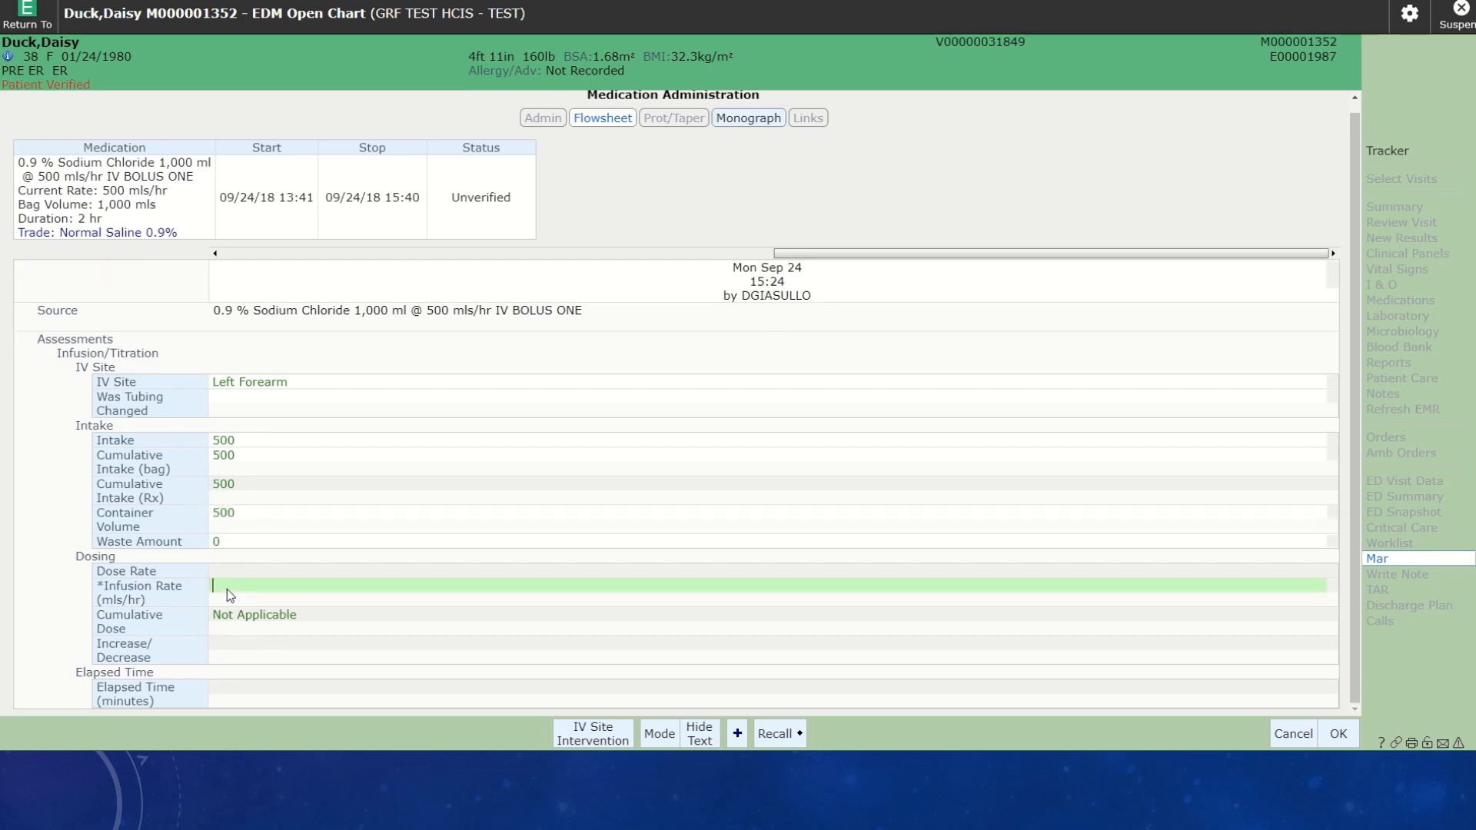
key(Tab)
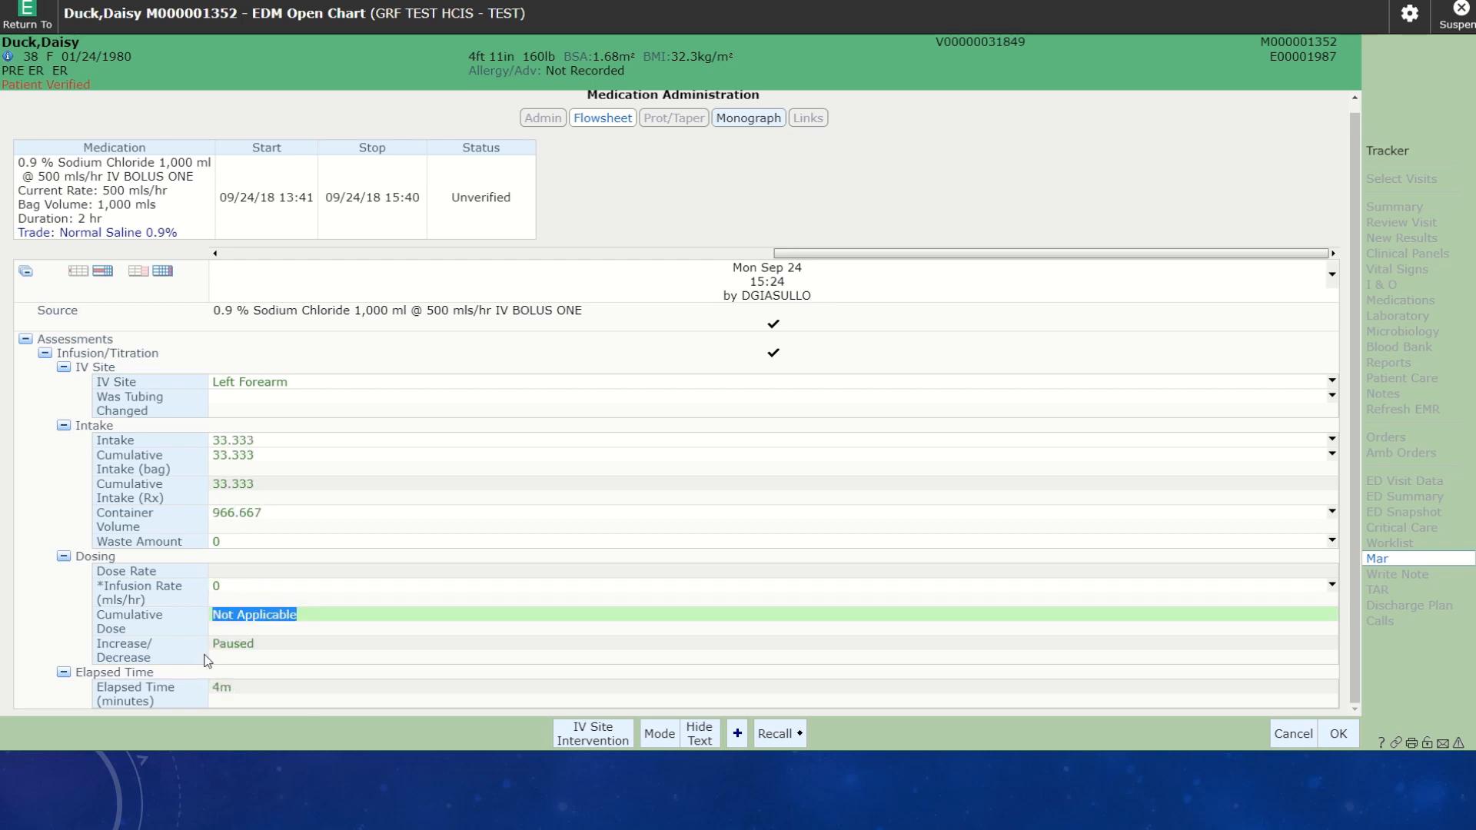
click(1337, 734)
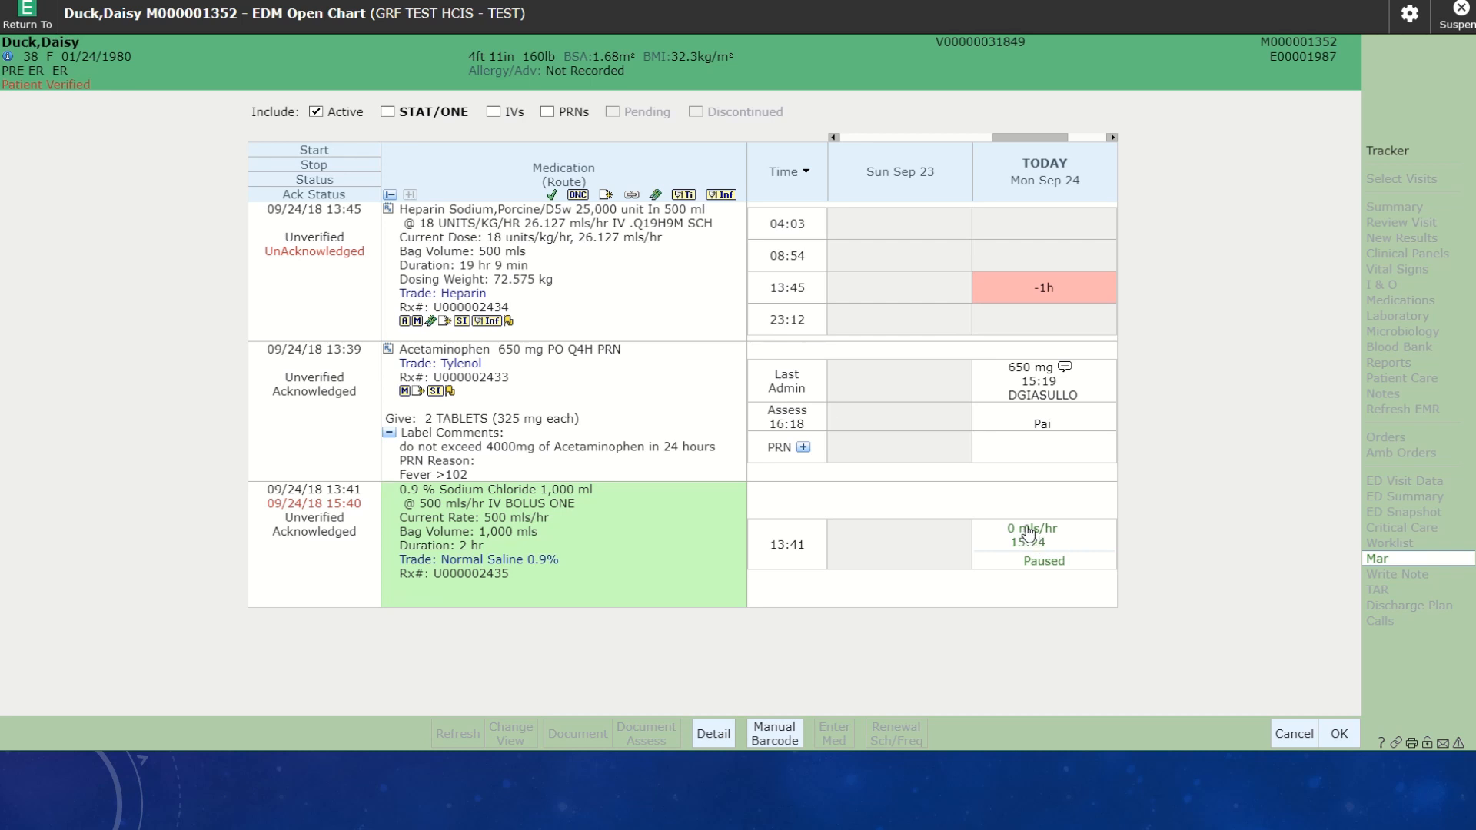
Try an infusion rate of 120 mls/hr in the paused sodium chloride entry's assessment, and exit without saving.
click(1029, 542)
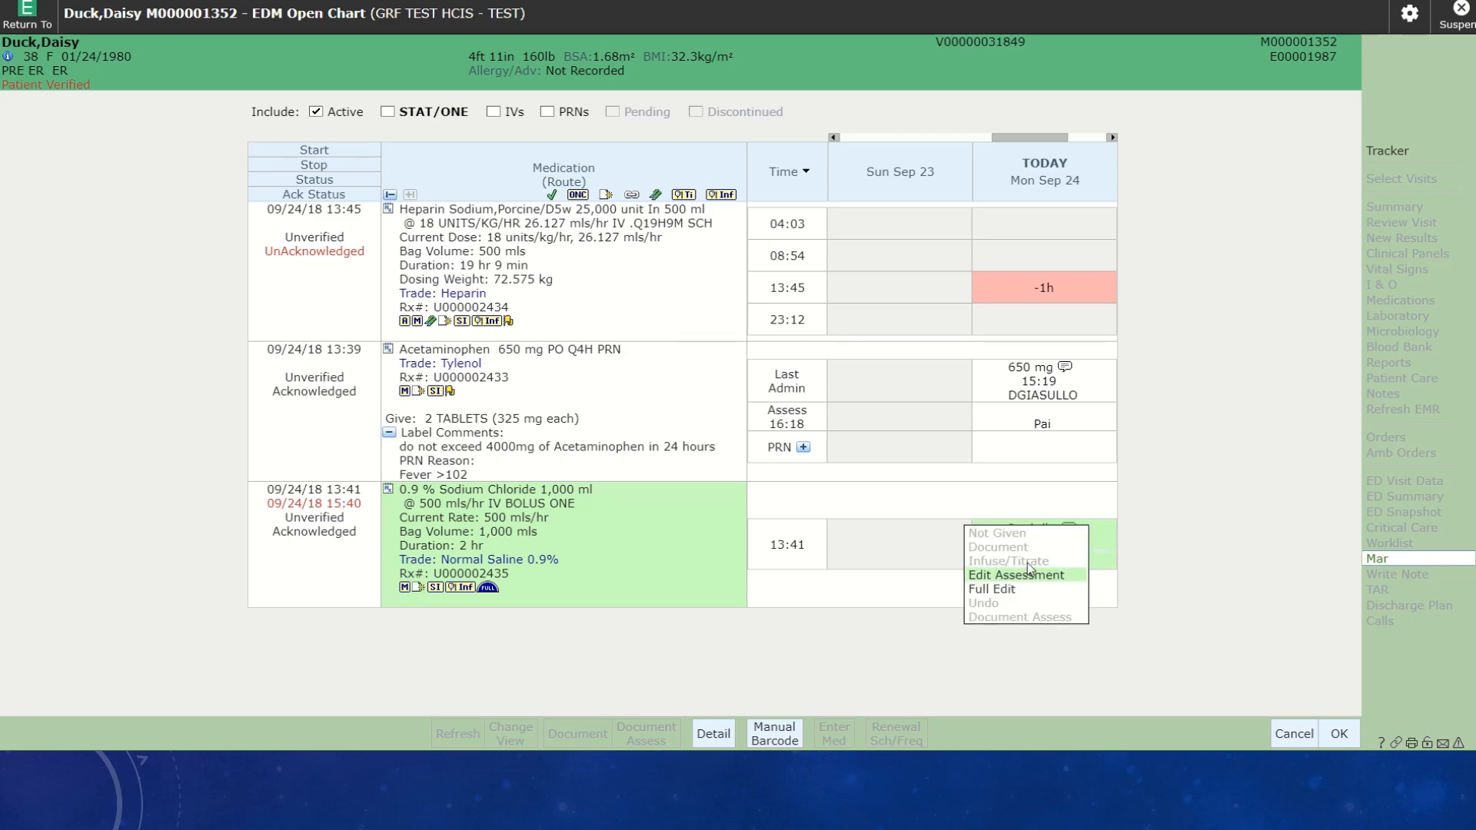
click(1039, 578)
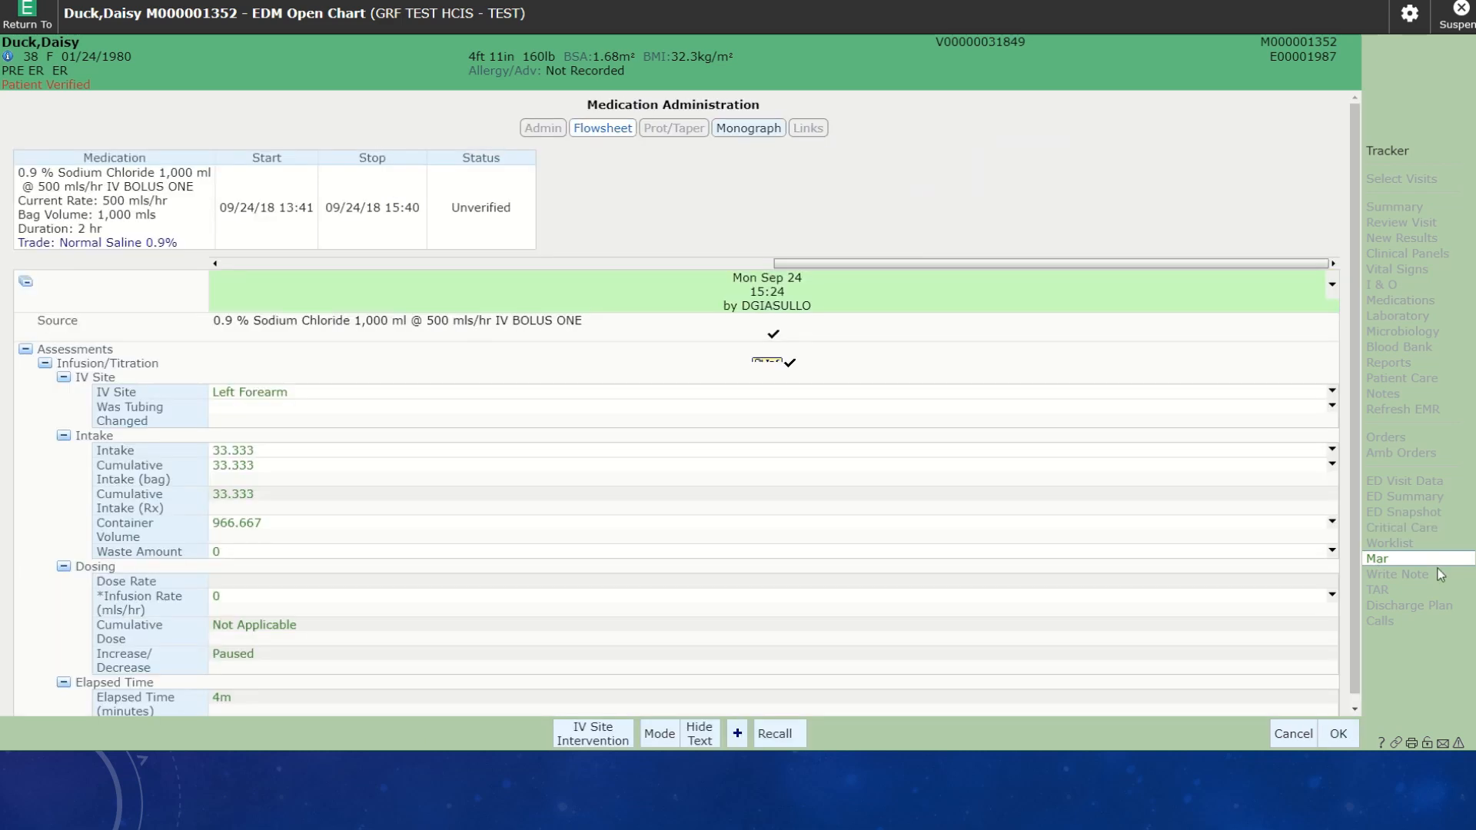
click(233, 588)
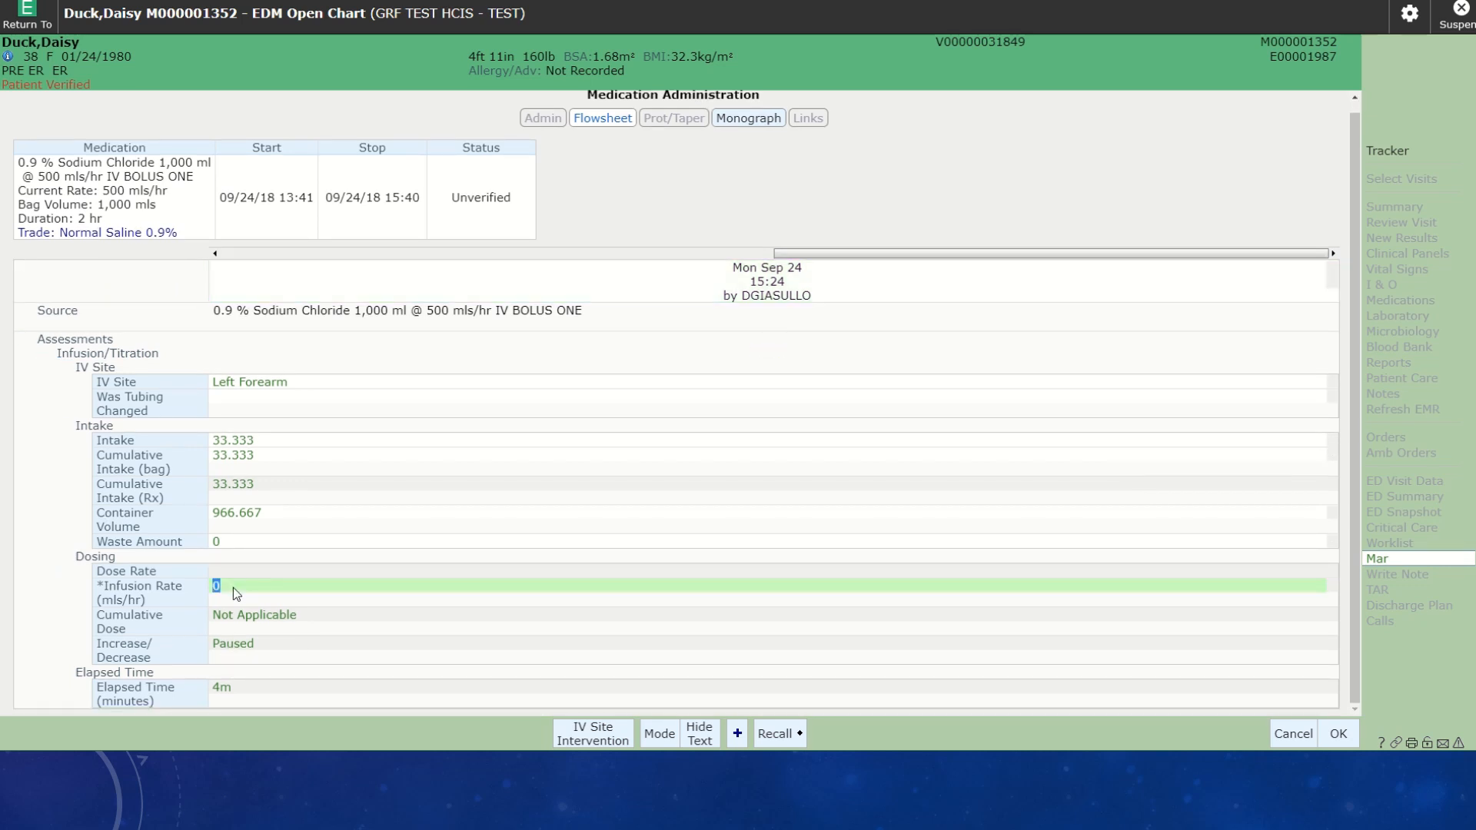
text(120)
key(Tab)
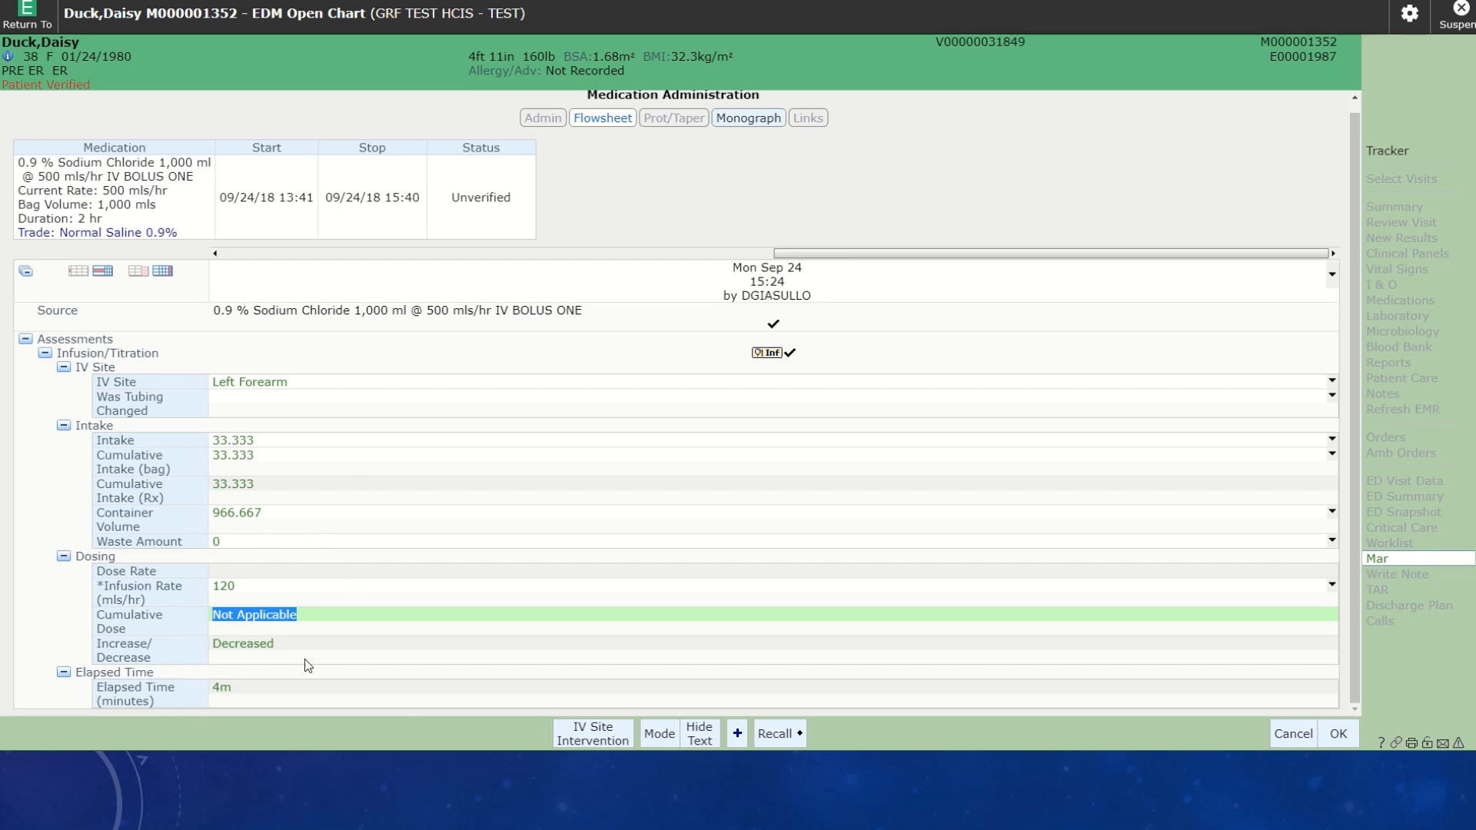
click(233, 589)
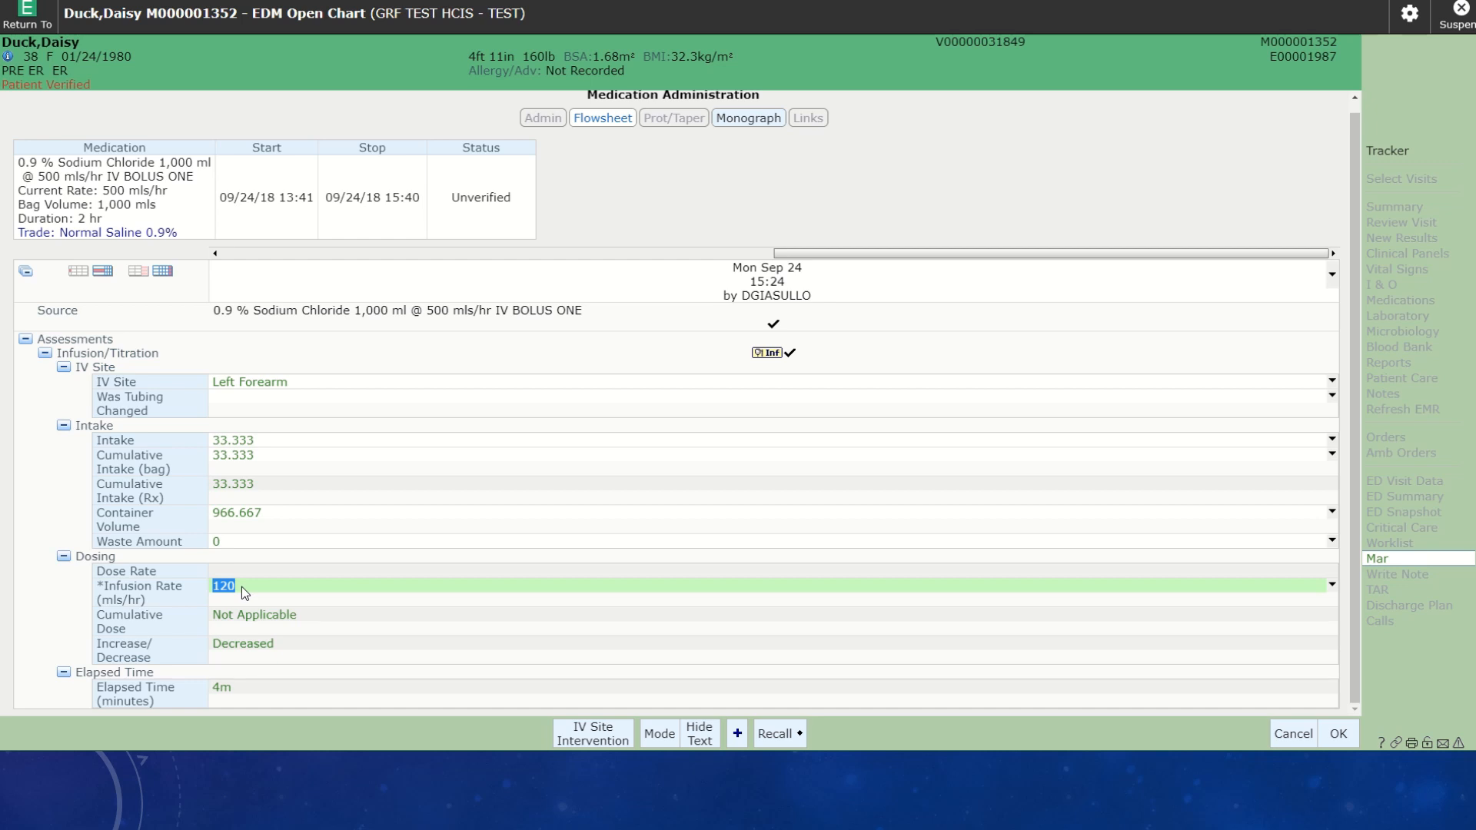
click(1294, 736)
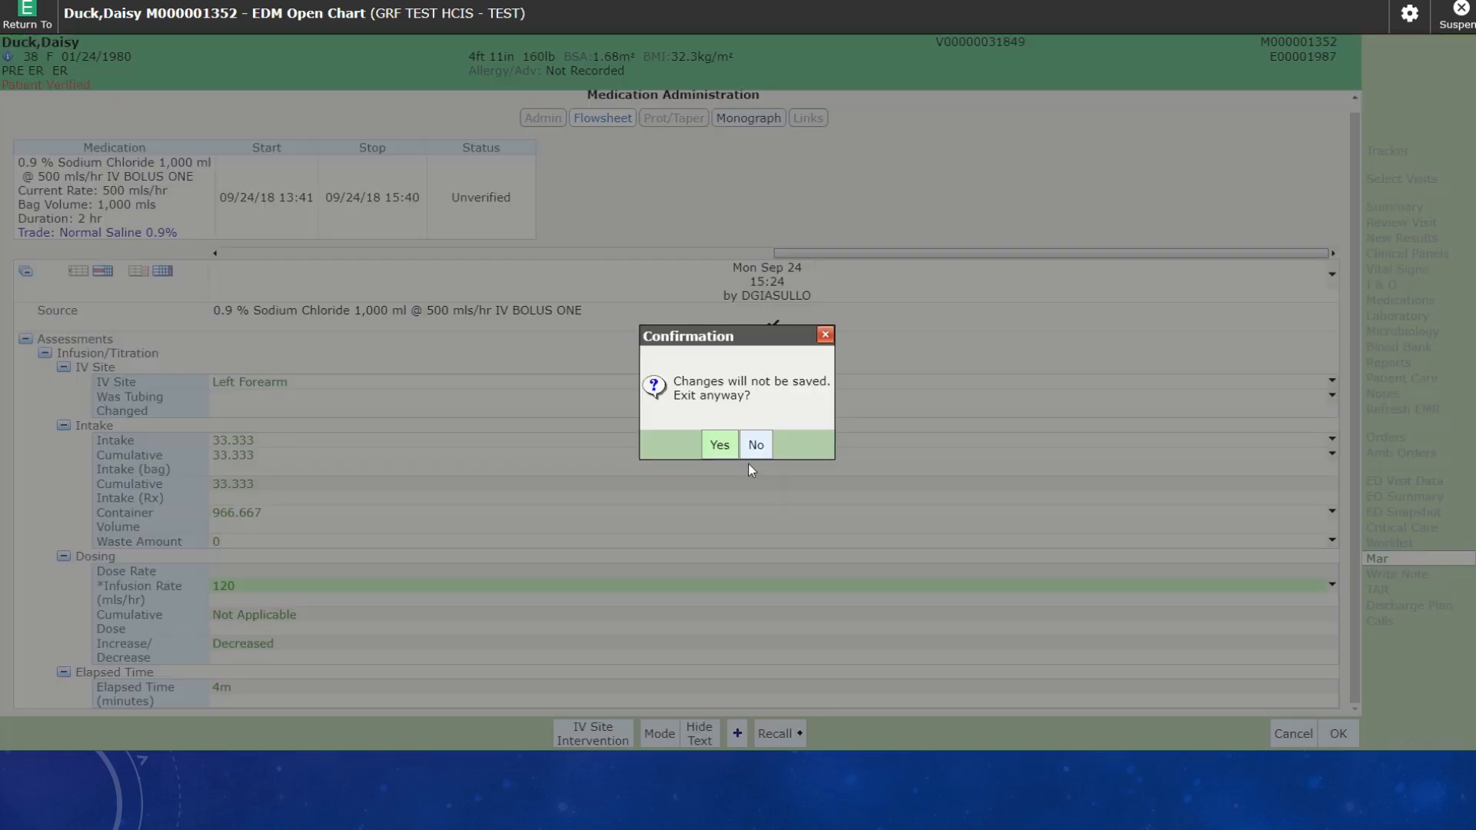
click(722, 445)
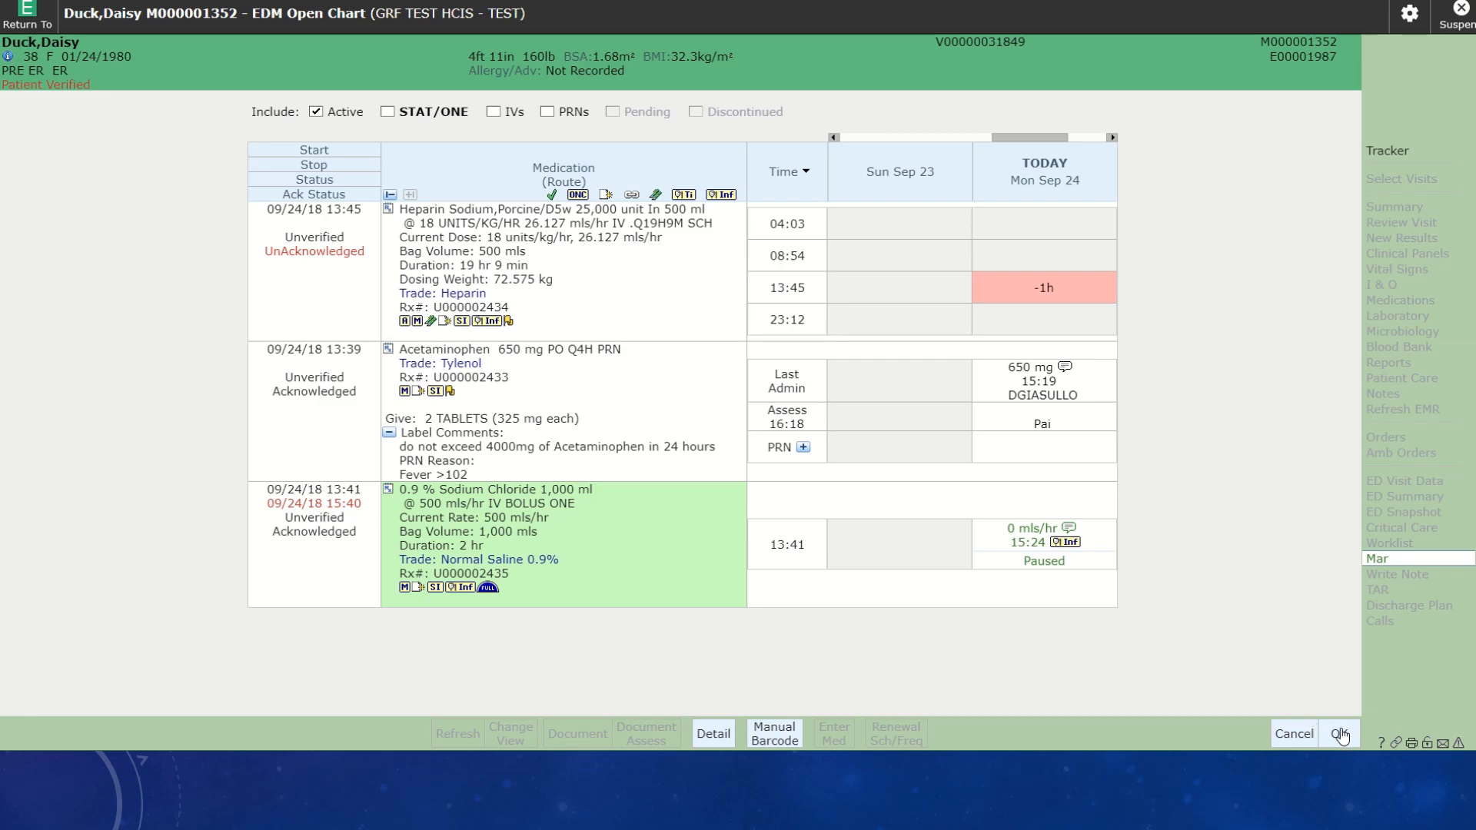
Save the paused sodium chloride infusion entry and open the patient's intake and output record.
click(1340, 735)
click(1345, 736)
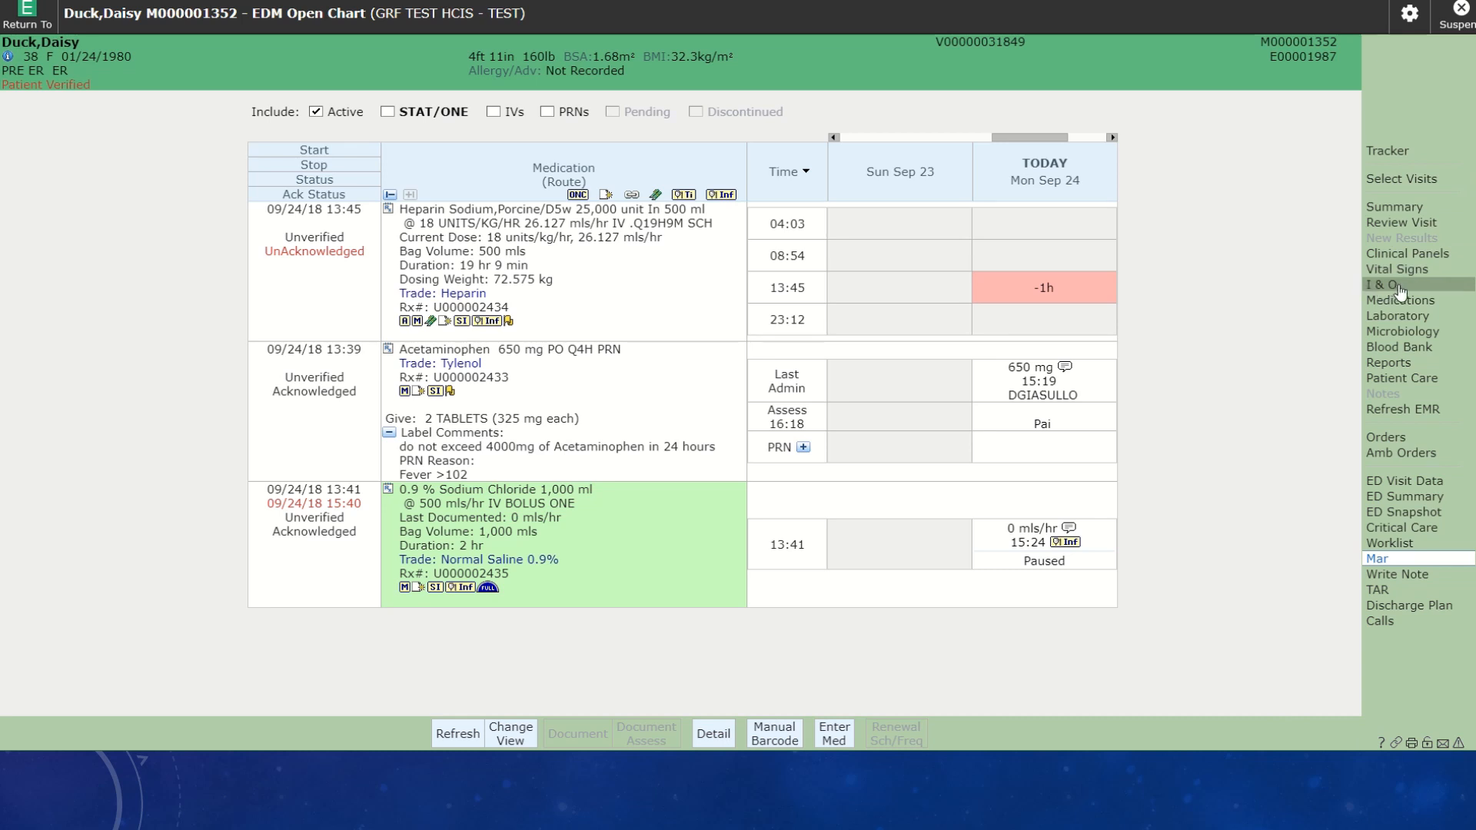
click(1399, 289)
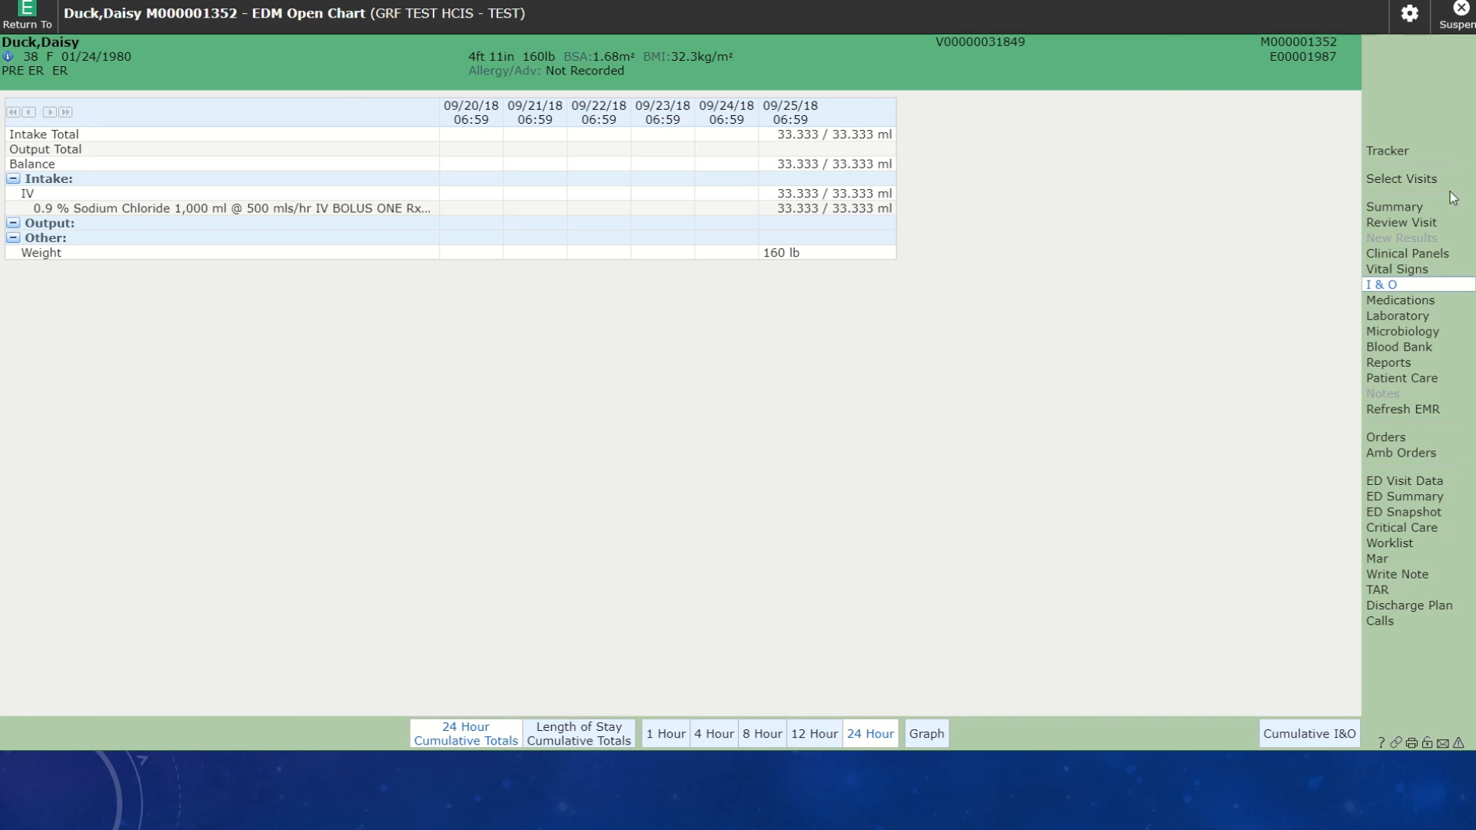
Return to the ED tracker and open the overview of patient lists.
click(1382, 153)
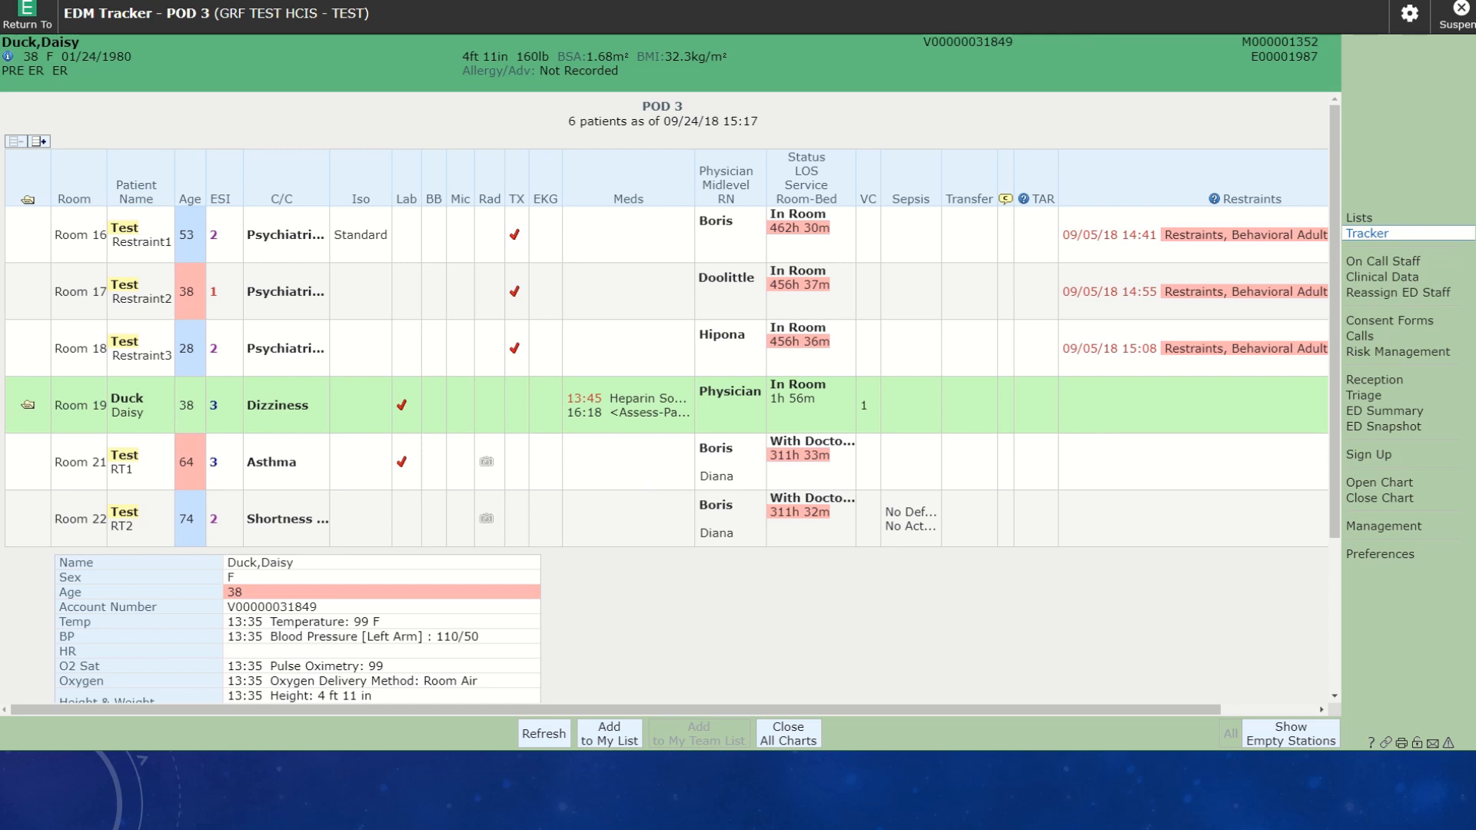
mouse_move(744, 1)
click(1358, 220)
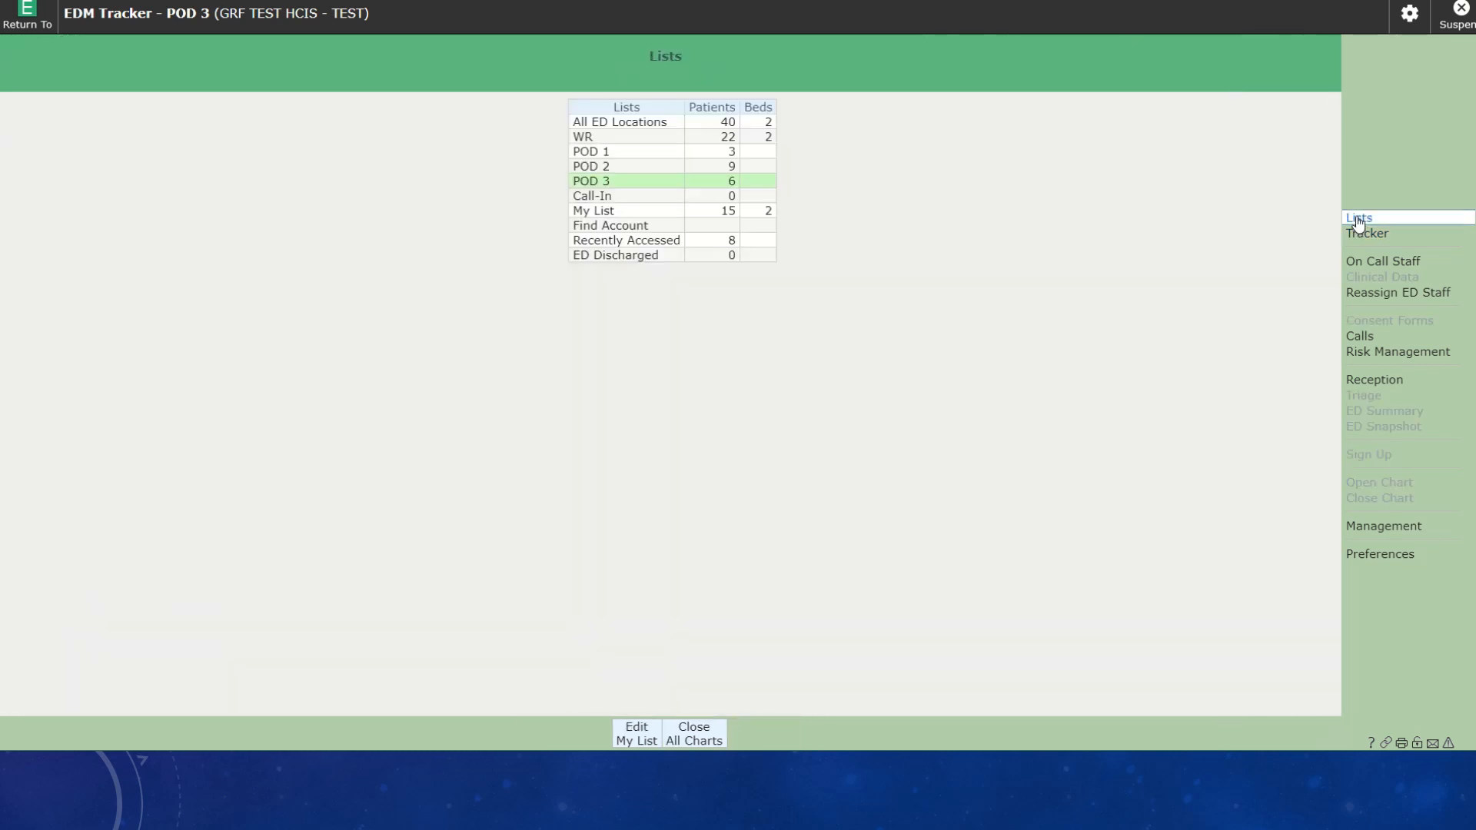